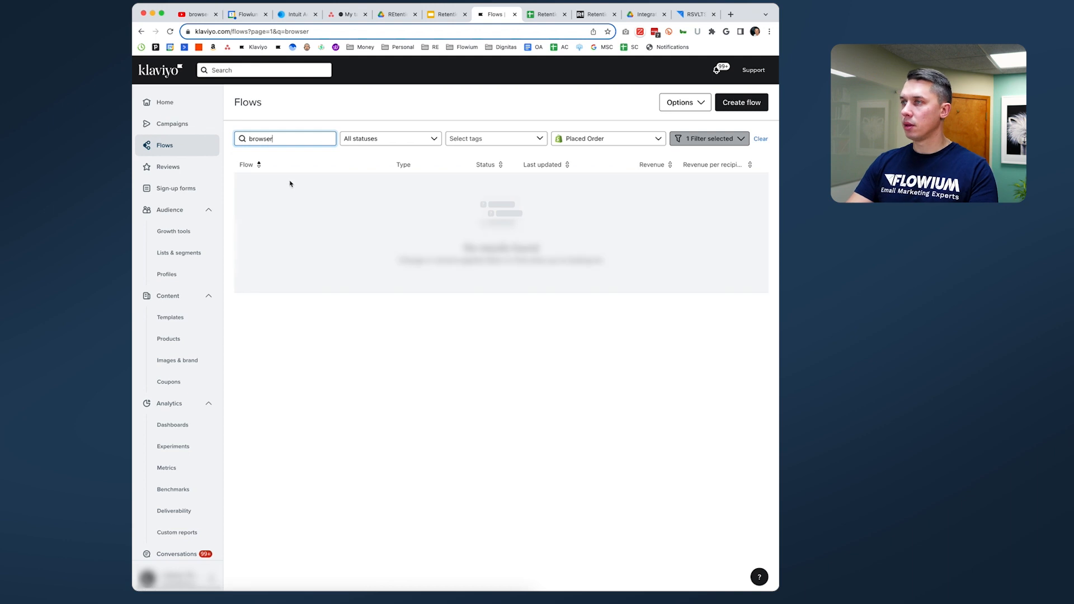
Search the flows list for "brow" and start cloning the live 07 | Browse Abandonment flow triggered by Viewed Product.
{"action": "key", "text": "BackSpace"}
{"action": "key", "text": "BackSpace"}
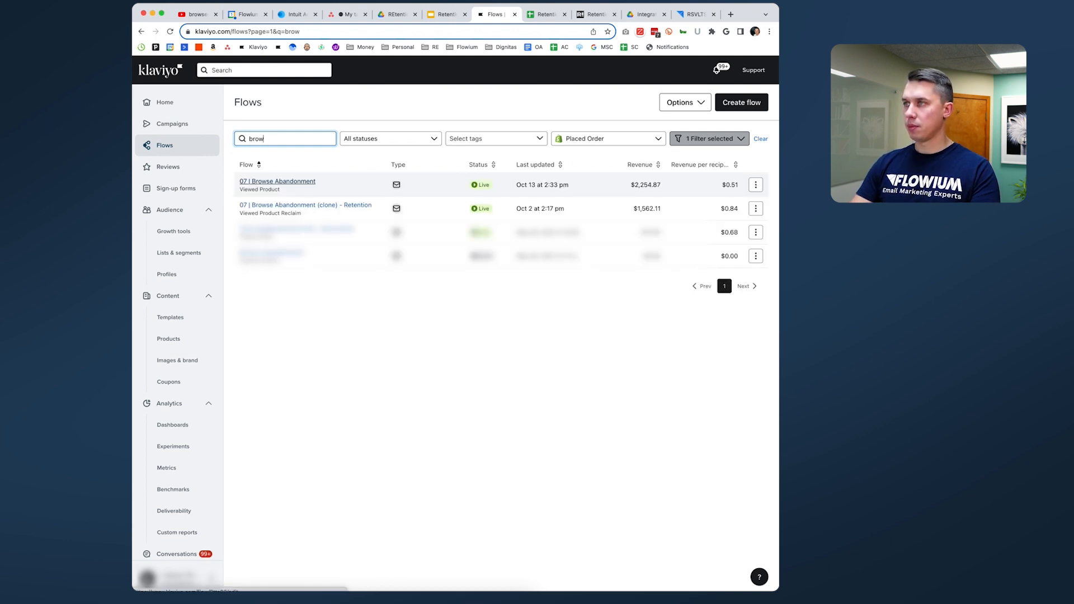
{"action": "left_click", "coordinate": [692, 184]}
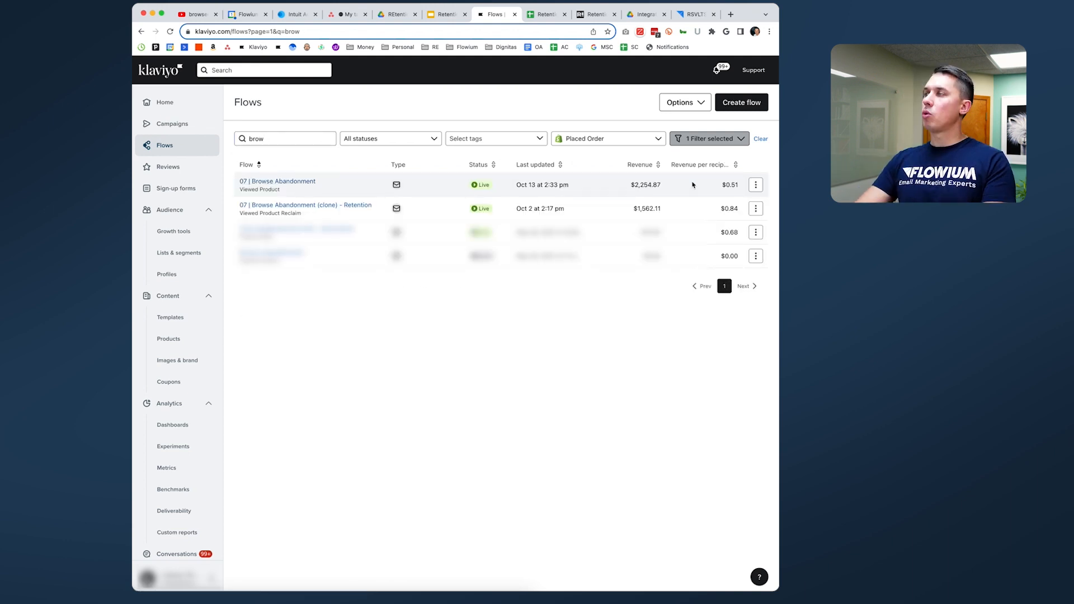
{"action": "left_click", "coordinate": [757, 188]}
{"action": "left_click", "coordinate": [739, 221]}
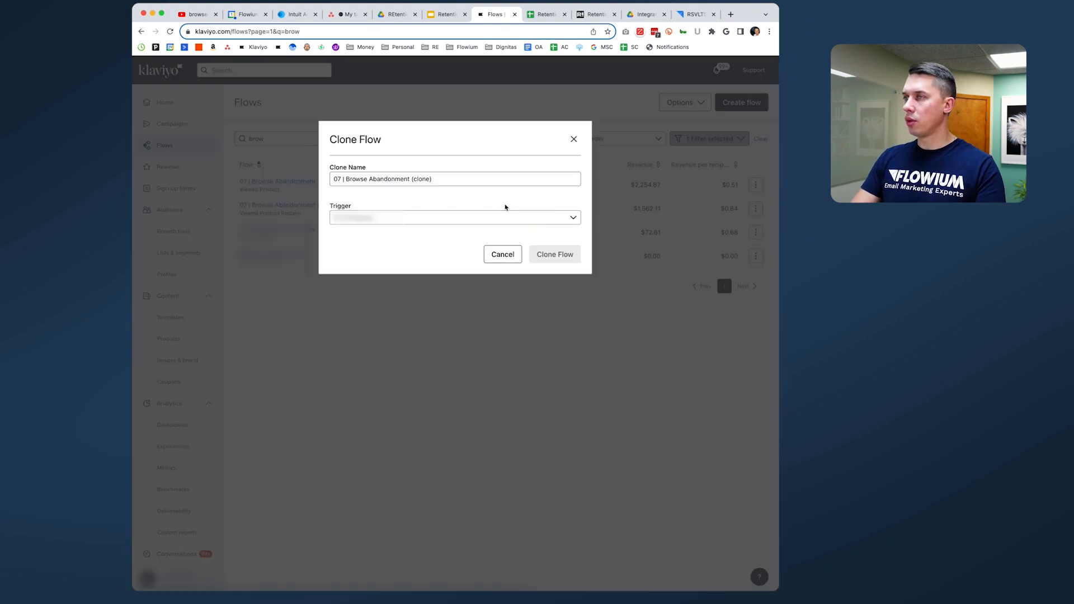
Clone the flow as "TEST 07 | Browse Abandonment (clone)" with Viewed Product Reclaim as its trigger.
{"action": "left_click", "coordinate": [332, 179]}
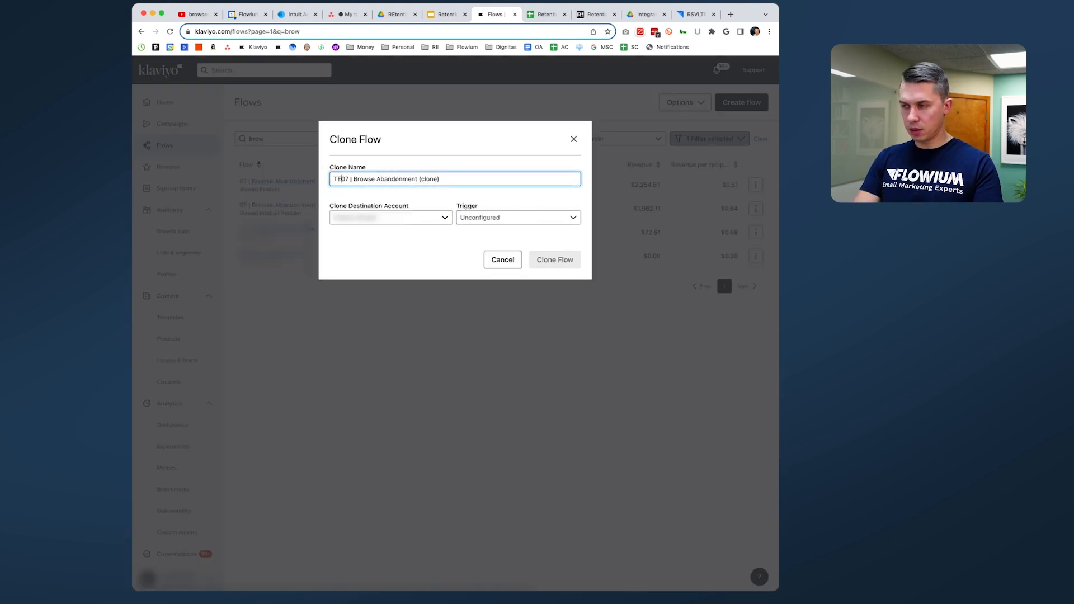
{"action": "left_click", "coordinate": [374, 287]}
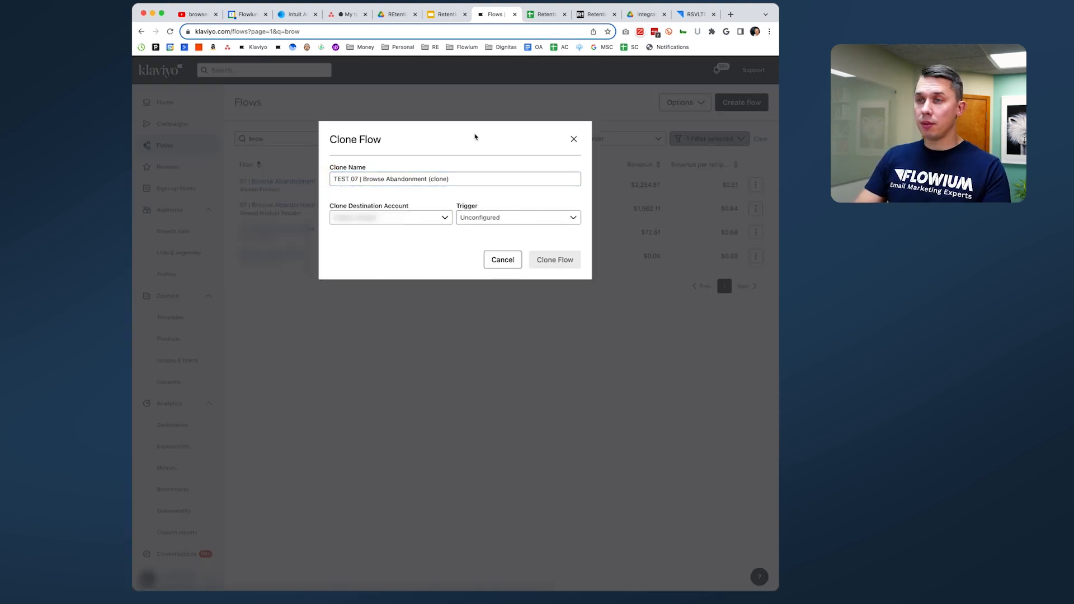
{"action": "left_click", "coordinate": [491, 219]}
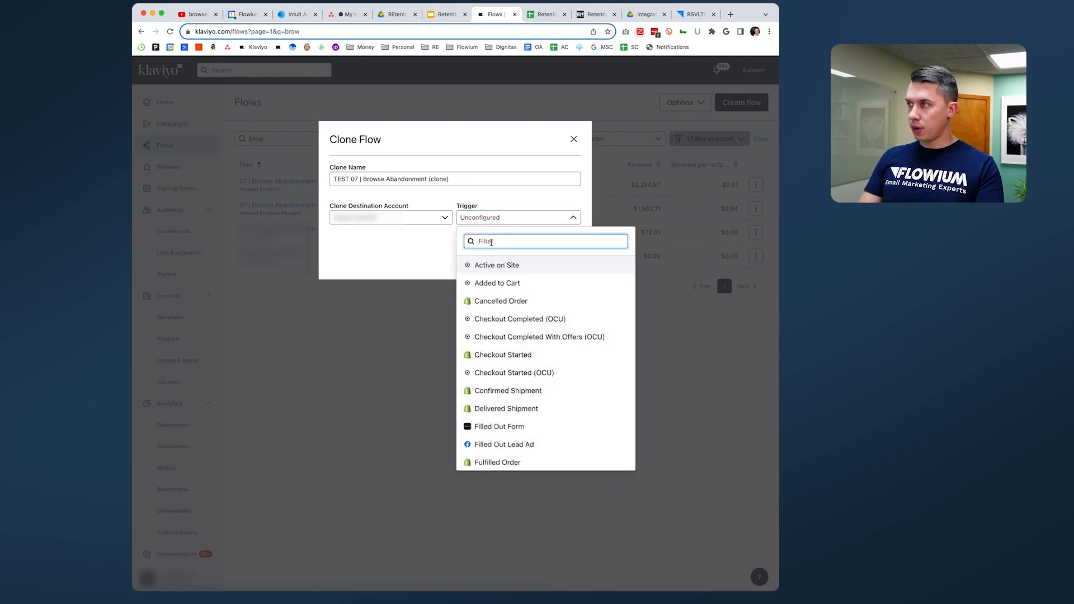
{"action": "type", "text": "viewe"}
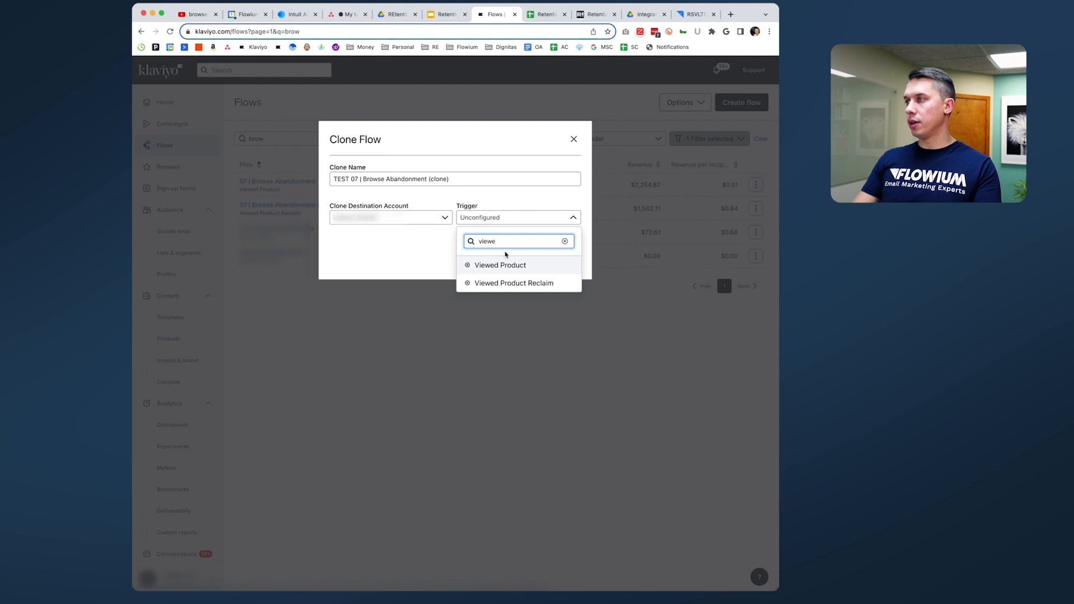
{"action": "left_click", "coordinate": [532, 283]}
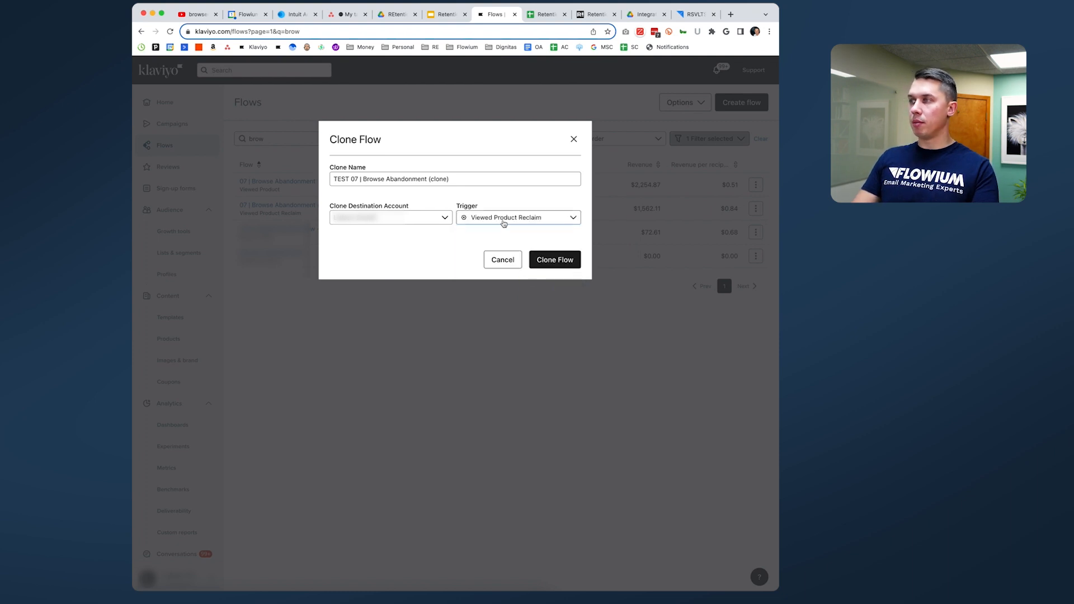
{"action": "left_click", "coordinate": [549, 261]}
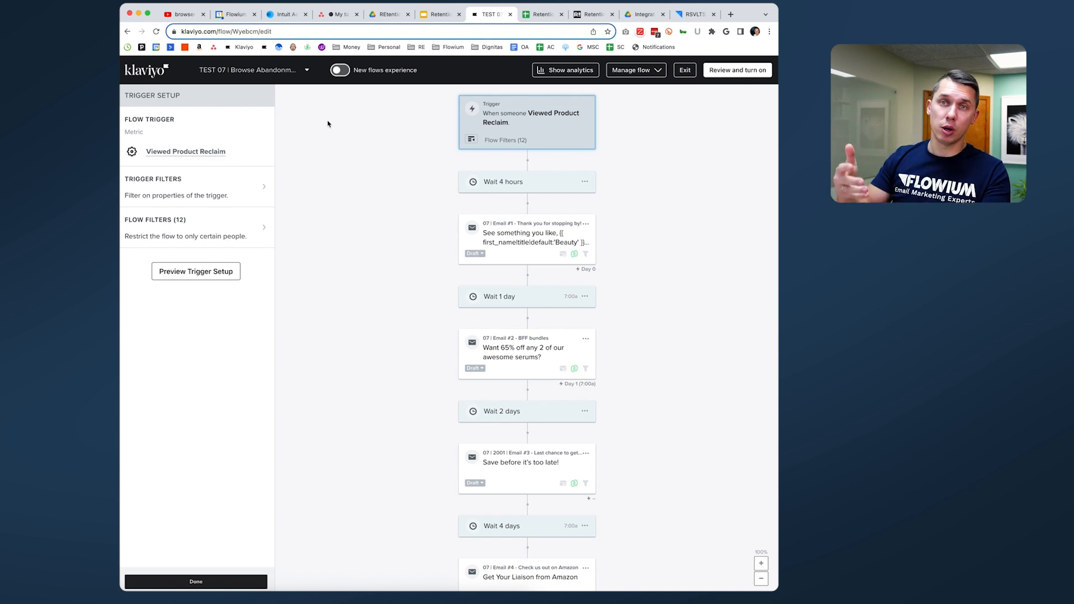
Turn on the new flows experience and open the settings of the flow's trigger.
{"action": "left_click", "coordinate": [347, 78]}
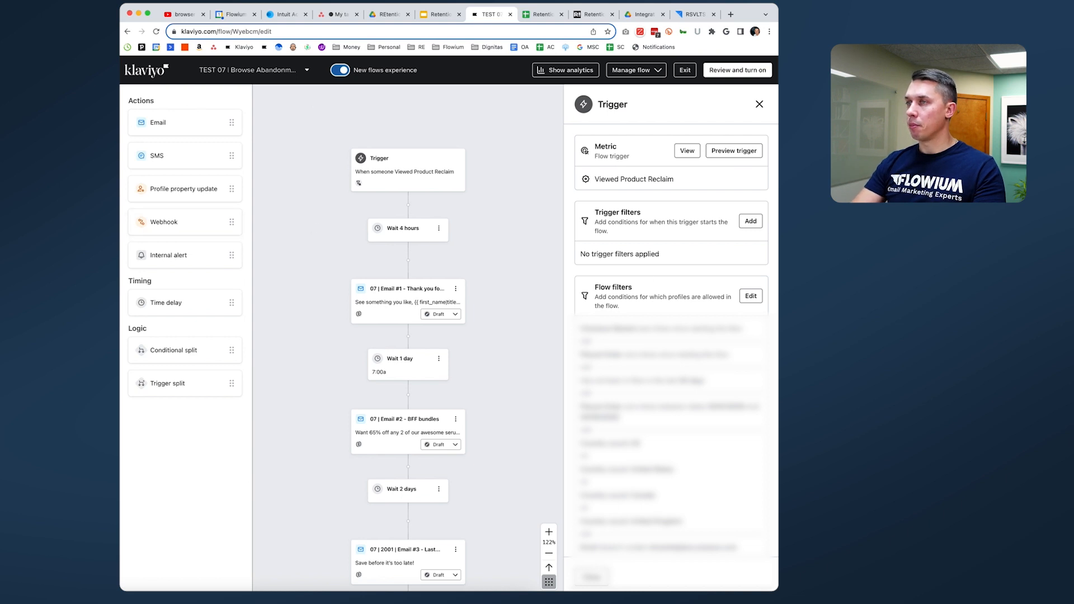
{"action": "left_click", "coordinate": [351, 174]}
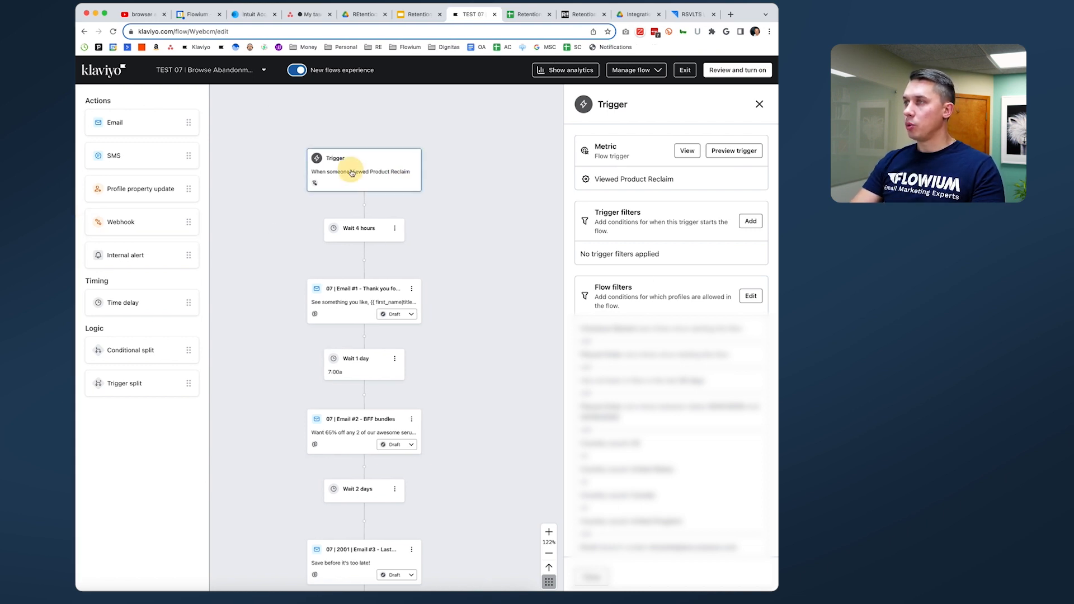
{"action": "scroll", "coordinate": [449, 218], "scroll_direction": "up", "scroll_amount": 5}
{"action": "scroll", "coordinate": [638, 204], "scroll_direction": "down", "scroll_amount": 3}
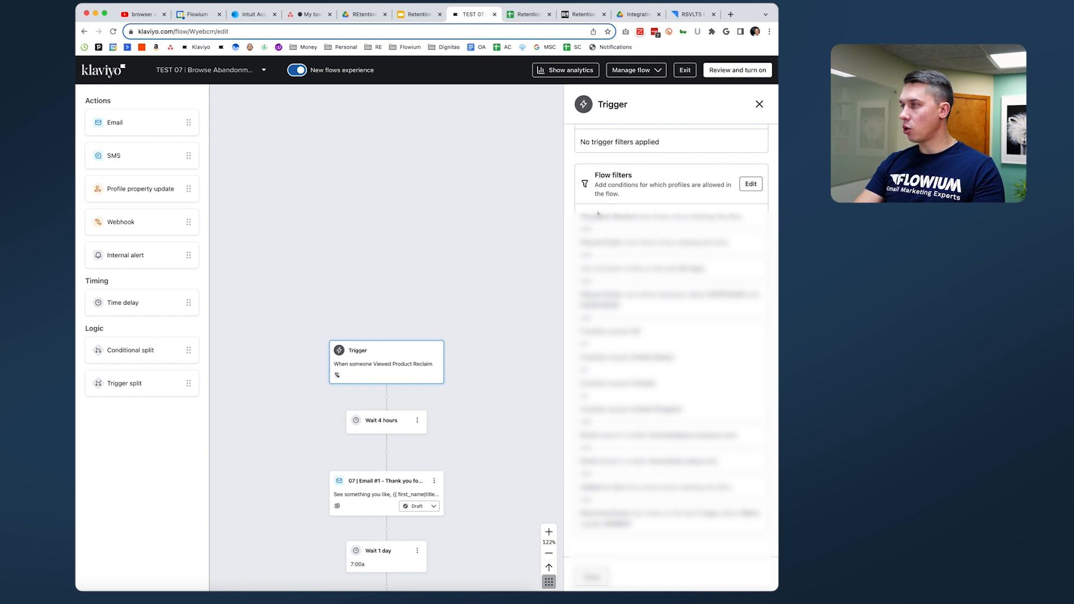
Delete all the existing flow filters inherited by the cloned flow's trigger.
{"action": "left_click", "coordinate": [752, 184]}
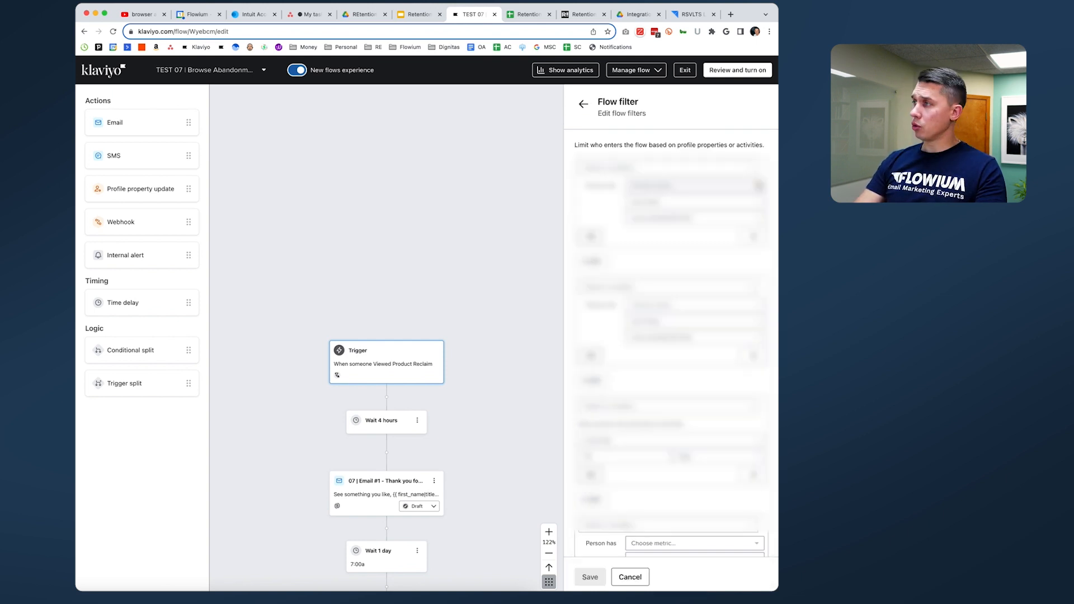
{"action": "left_click", "coordinate": [753, 237]}
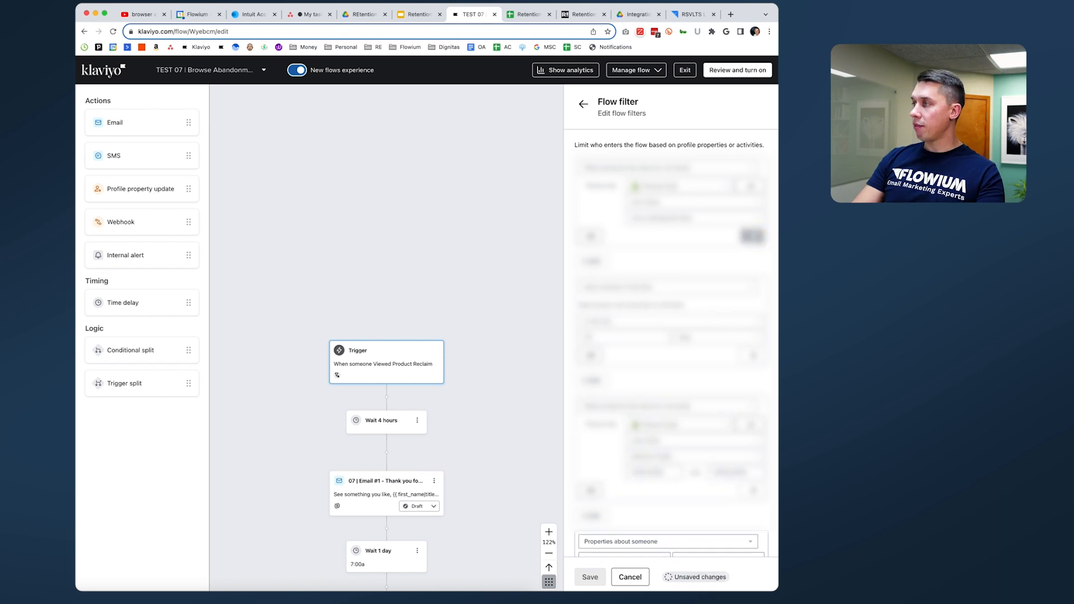
{"action": "left_click", "coordinate": [752, 236]}
{"action": "left_click", "coordinate": [752, 236]}
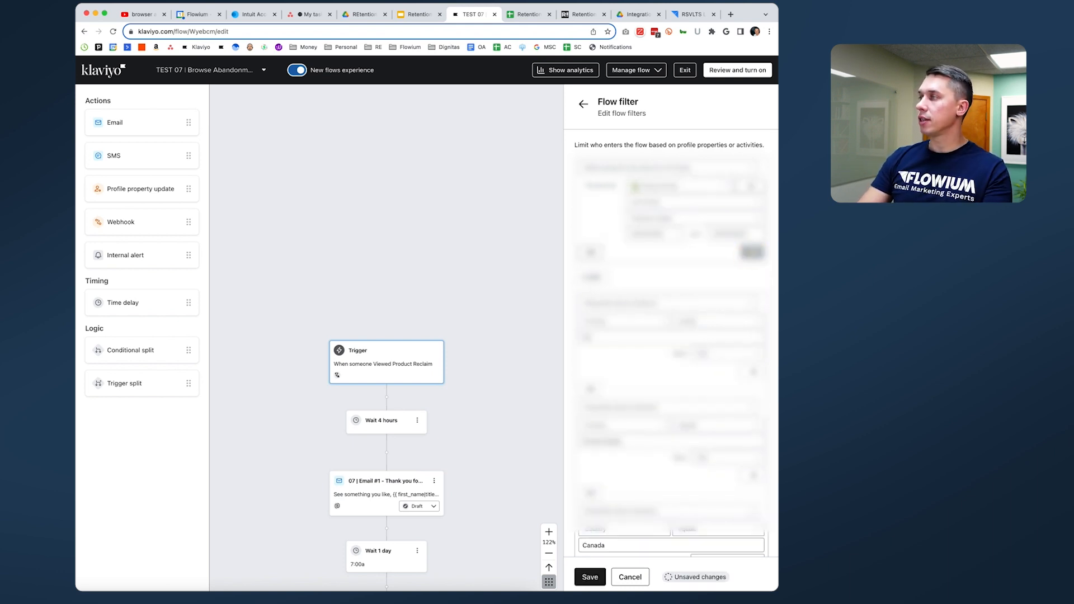
{"action": "left_click", "coordinate": [752, 252]}
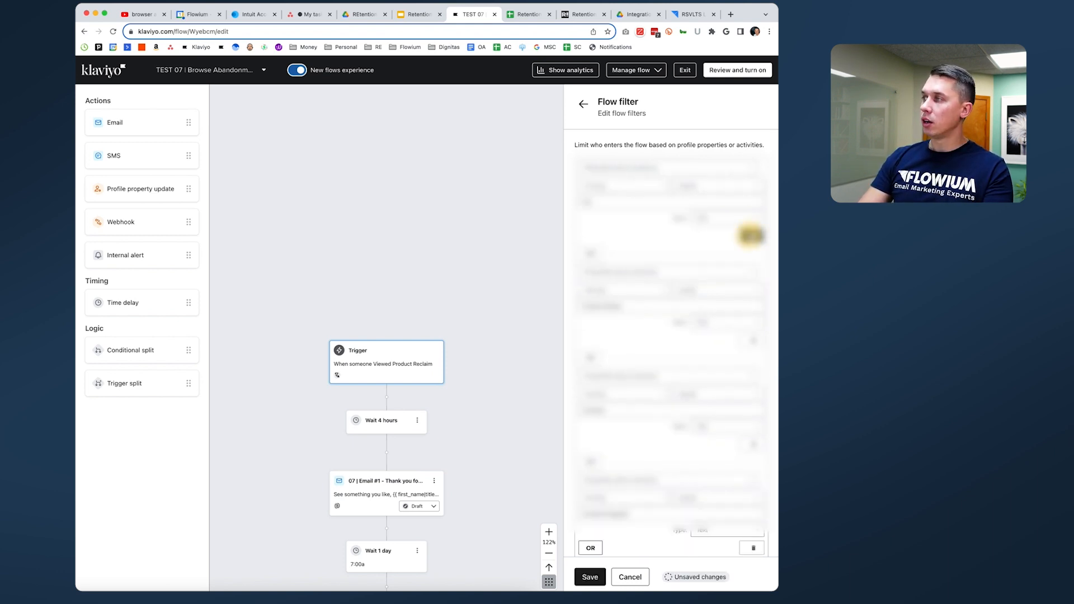
{"action": "left_click", "coordinate": [753, 235]}
{"action": "left_click", "coordinate": [752, 236]}
{"action": "left_click", "coordinate": [752, 236]}
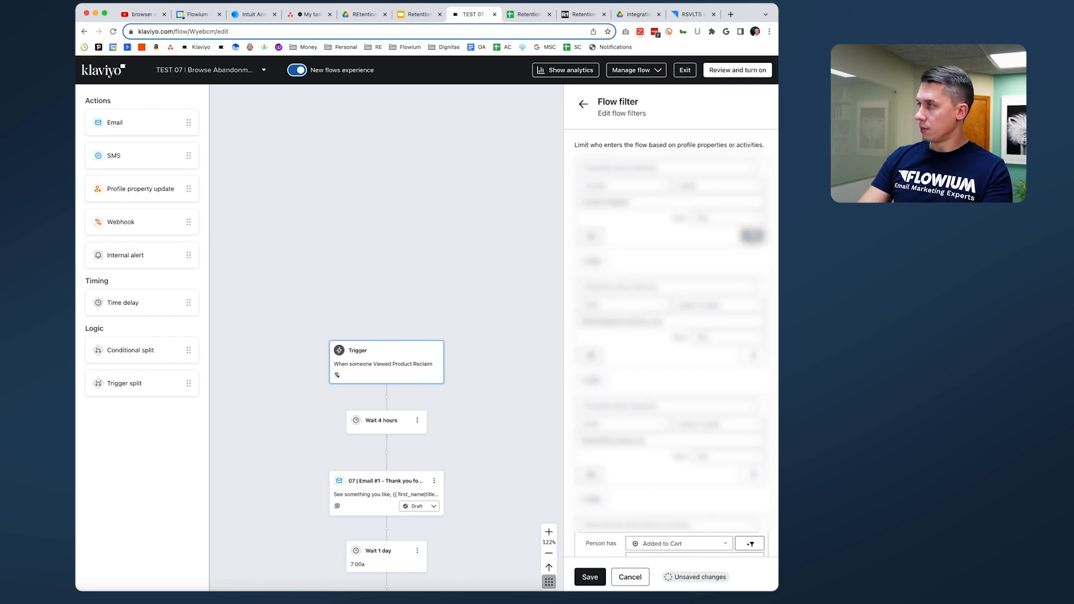
{"action": "left_click", "coordinate": [753, 236]}
{"action": "left_click", "coordinate": [752, 235]}
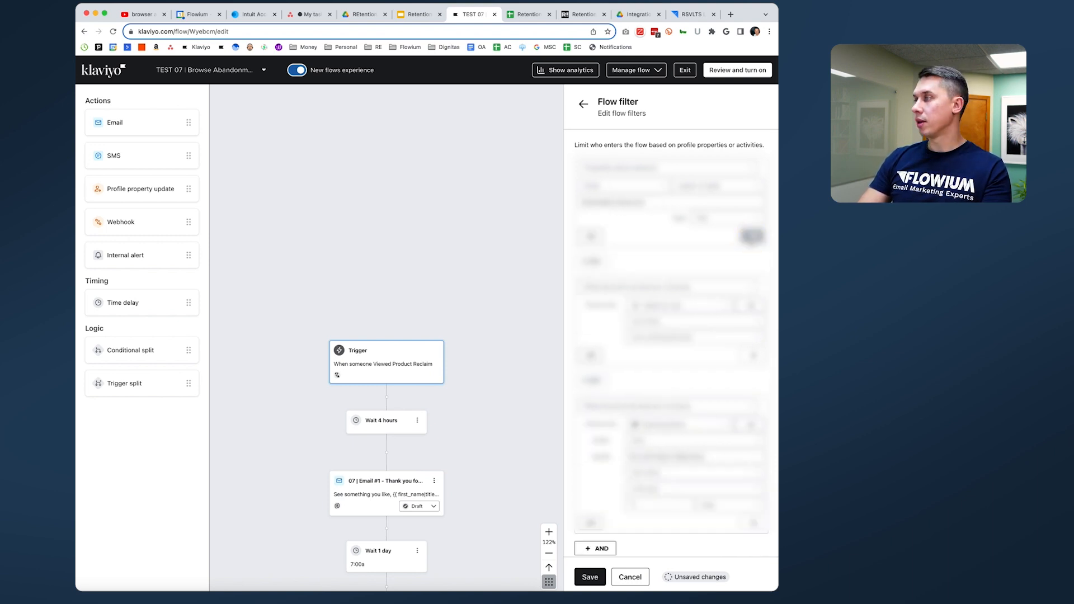
{"action": "left_click", "coordinate": [752, 236]}
{"action": "left_click", "coordinate": [753, 235]}
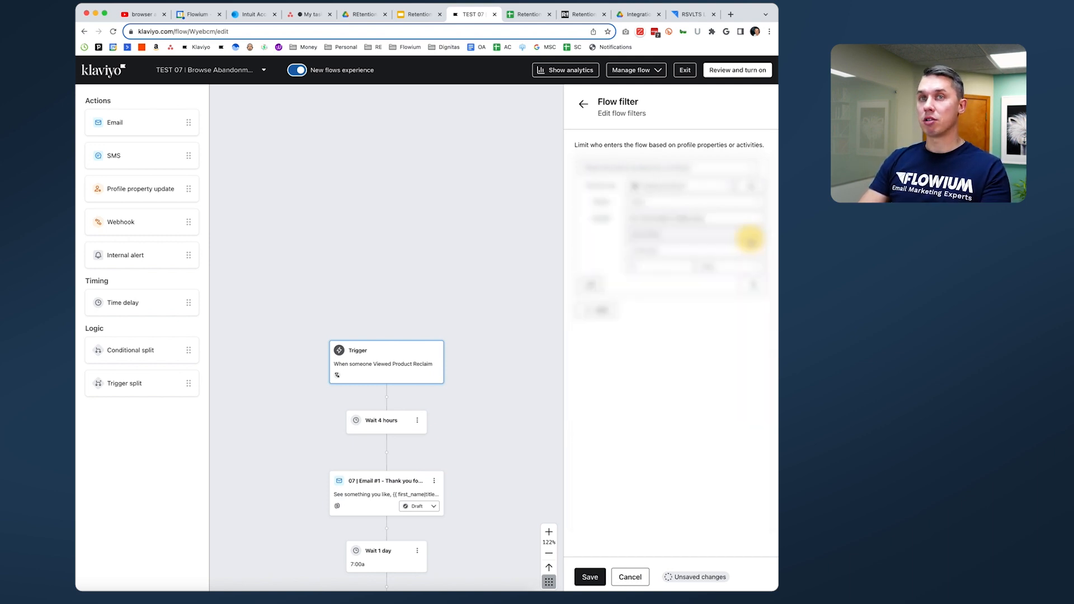
{"action": "left_click", "coordinate": [754, 286]}
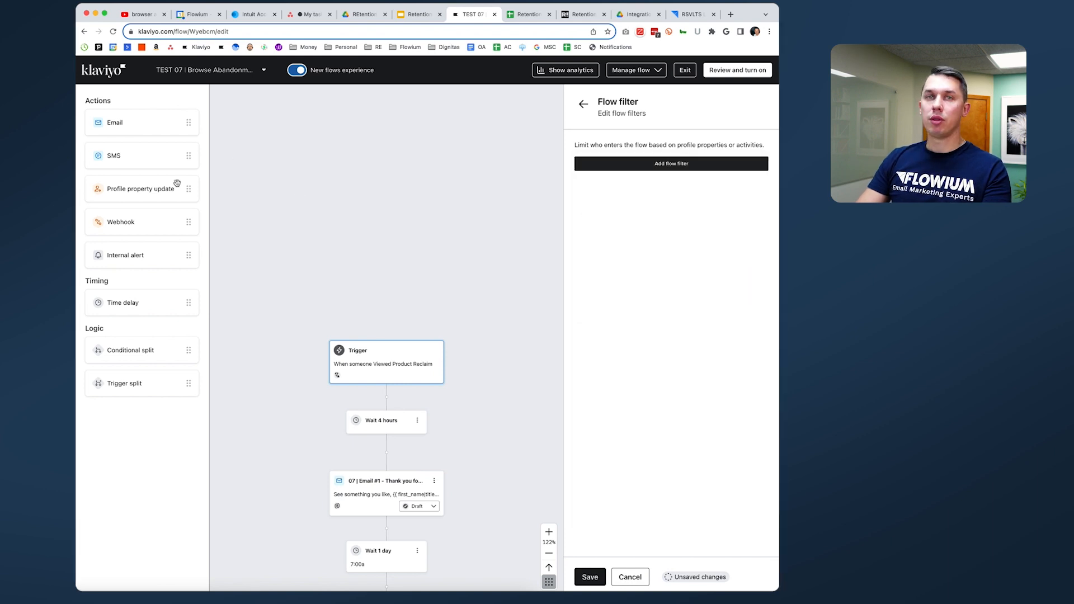
Add a flow filter for what someone has done (or not done), using the Shopify metric Checkout Started.
{"action": "left_click", "coordinate": [686, 165]}
{"action": "left_click", "coordinate": [667, 172]}
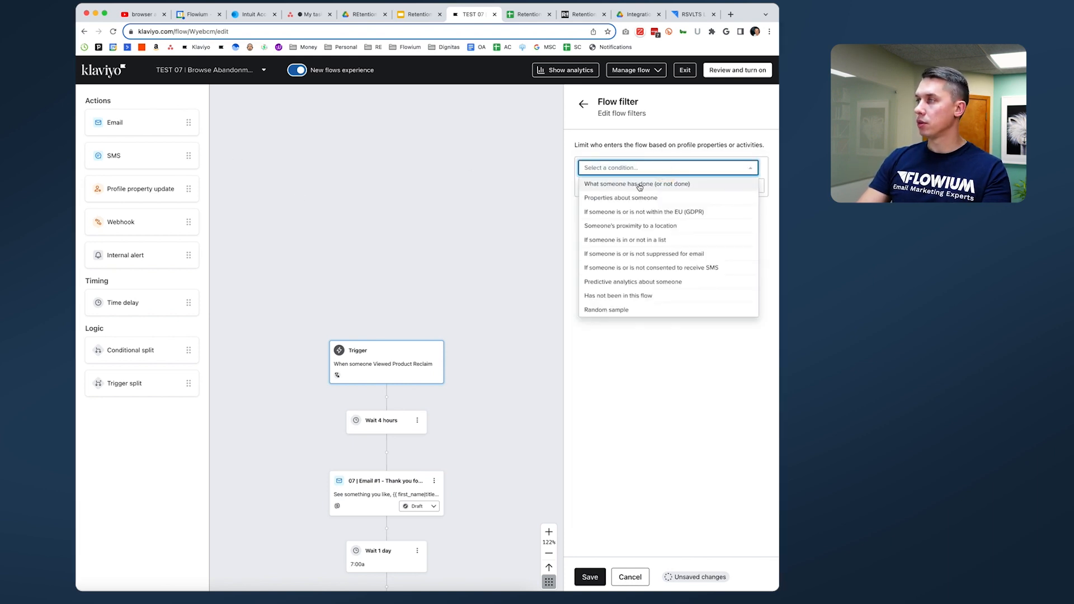
{"action": "left_click", "coordinate": [641, 183]}
{"action": "left_click", "coordinate": [638, 188]}
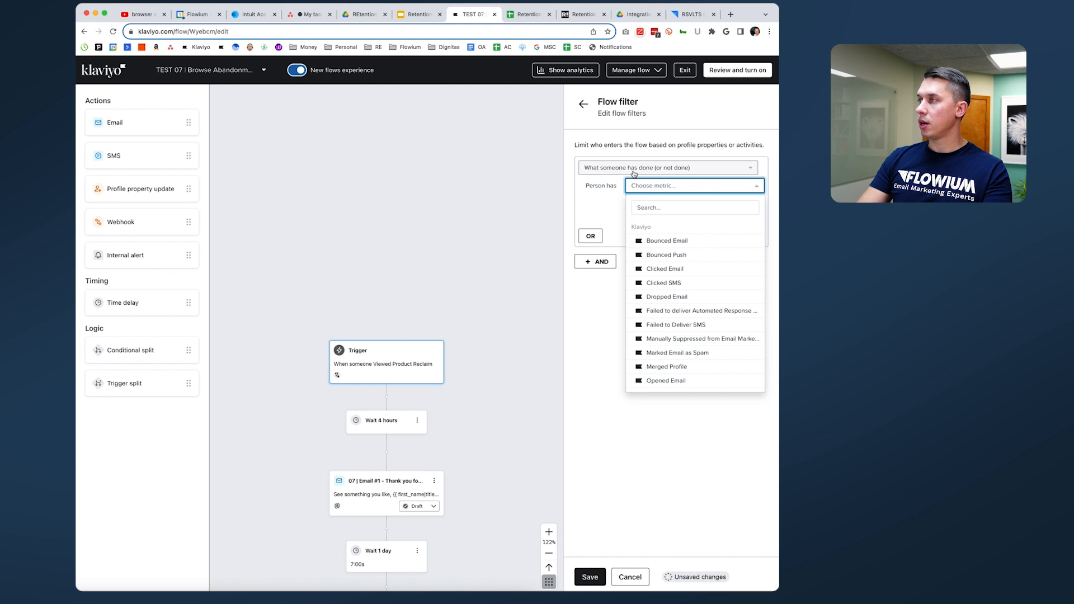
{"action": "left_click", "coordinate": [657, 188]}
{"action": "left_click", "coordinate": [656, 188]}
{"action": "left_click", "coordinate": [657, 206]}
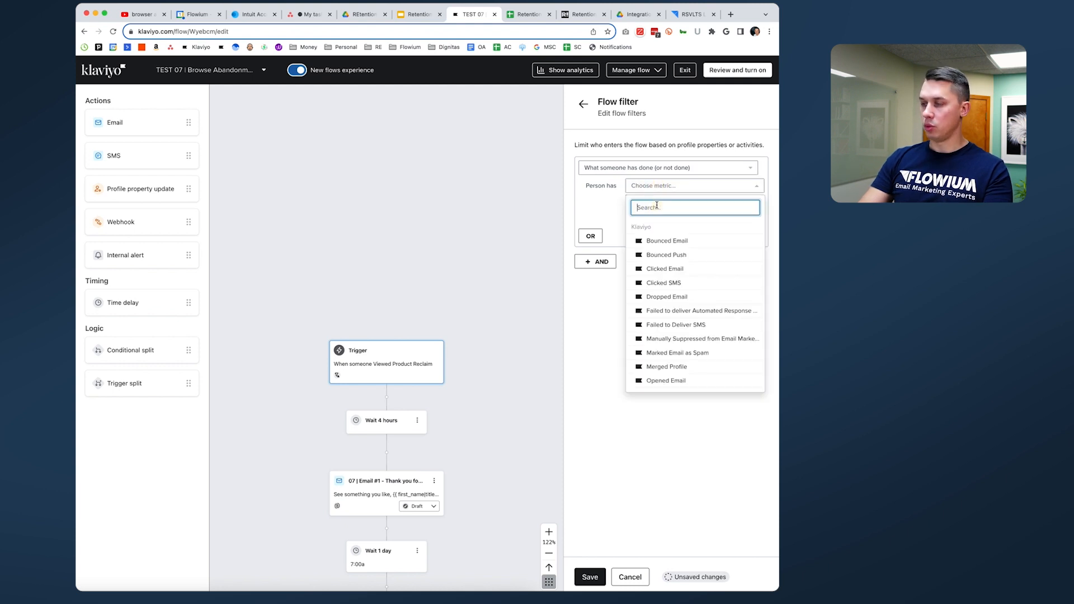
{"action": "type", "text": "check"}
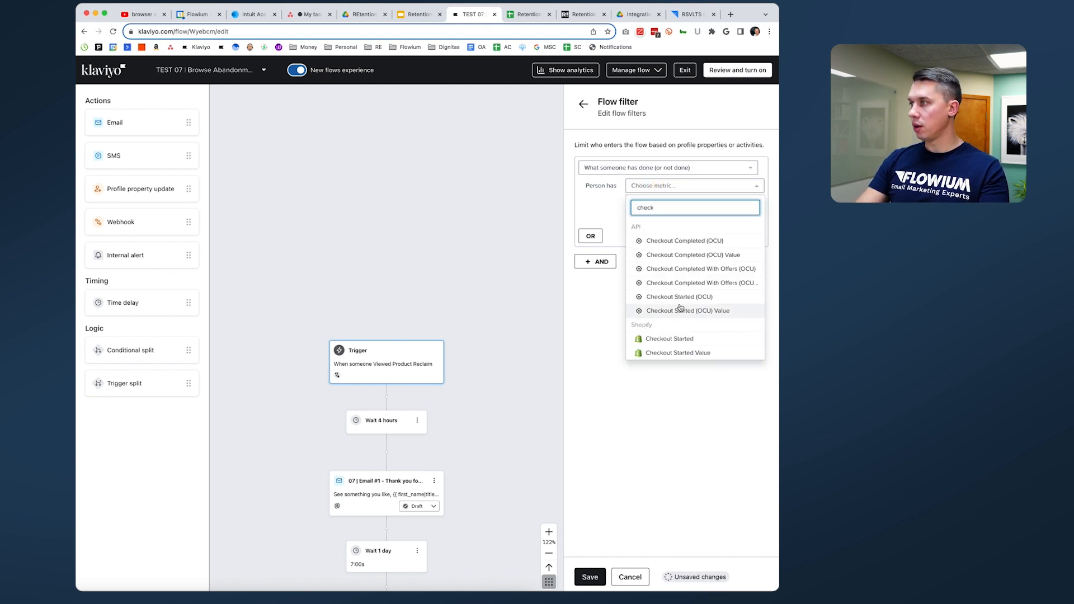
{"action": "left_click", "coordinate": [709, 338]}
Set the Checkout Started condition to zero times since starting this flow.
{"action": "left_click", "coordinate": [657, 202]}
{"action": "left_click", "coordinate": [664, 233]}
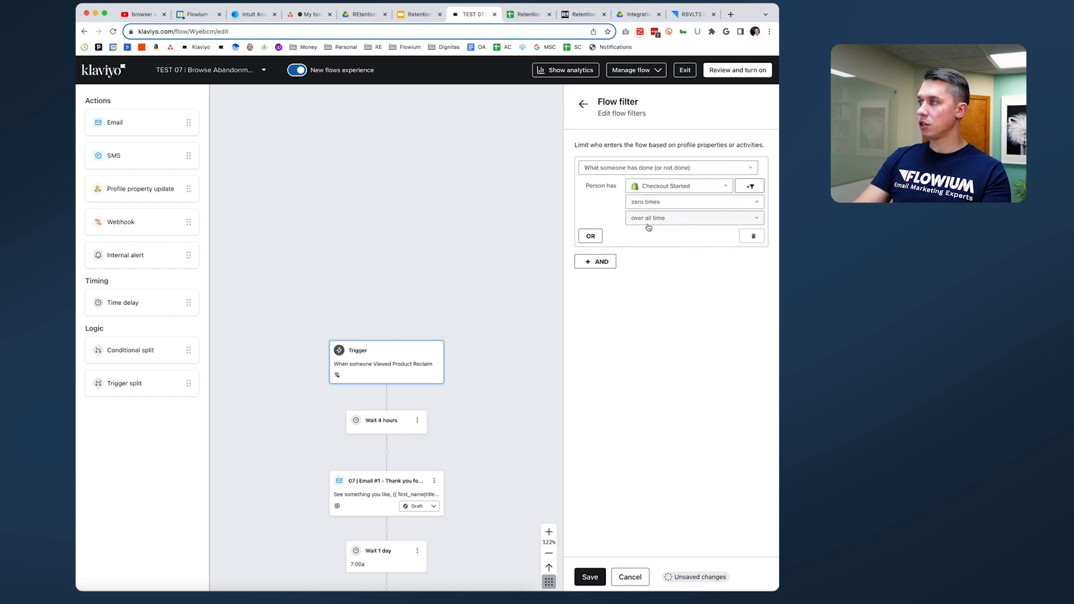
{"action": "left_click", "coordinate": [649, 224]}
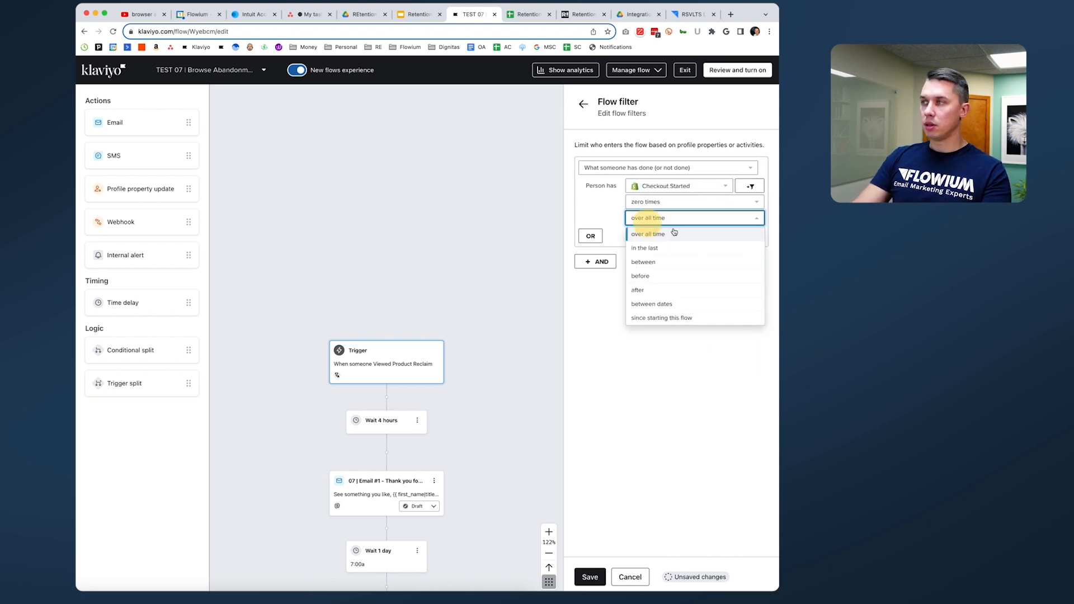
{"action": "left_click", "coordinate": [694, 319]}
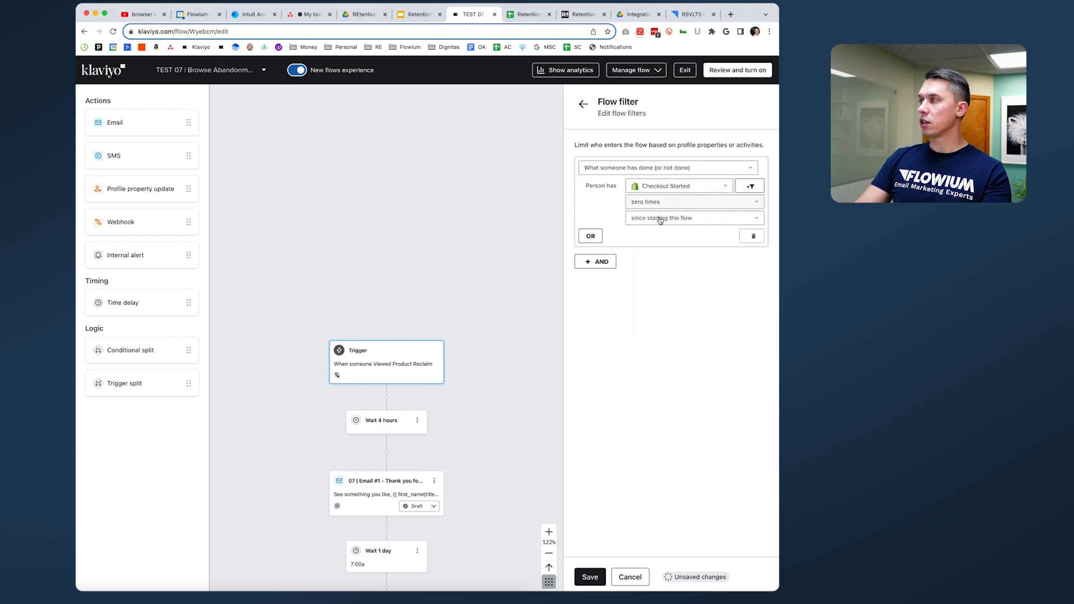
Add an AND condition for what someone has done (or not done), using the Shopify metric Placed Order.
{"action": "left_click", "coordinate": [604, 263]}
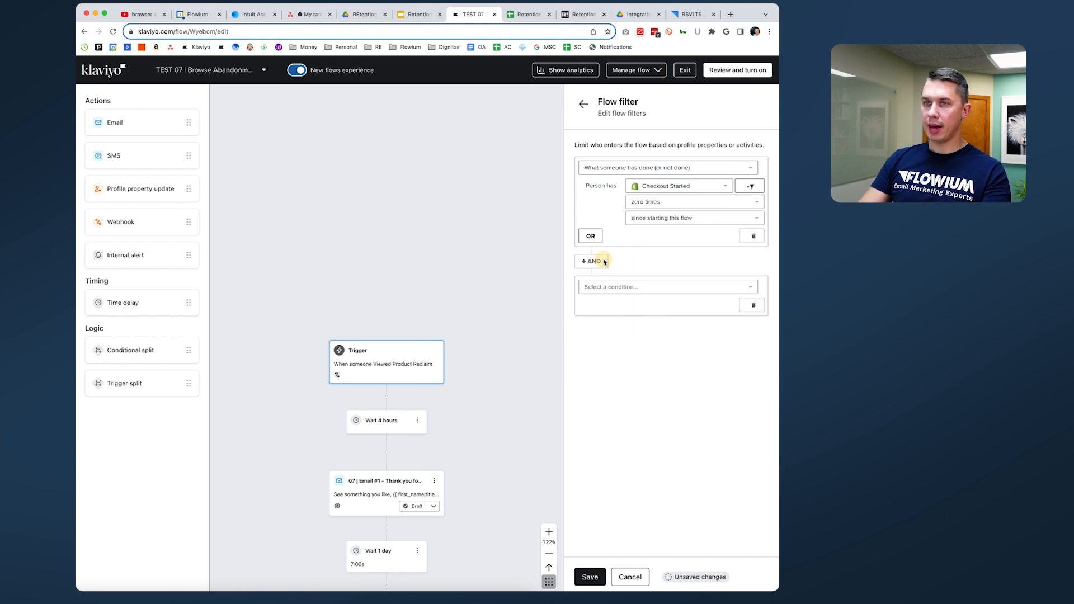
{"action": "left_click", "coordinate": [630, 288]}
{"action": "left_click", "coordinate": [650, 304]}
{"action": "left_click", "coordinate": [651, 309]}
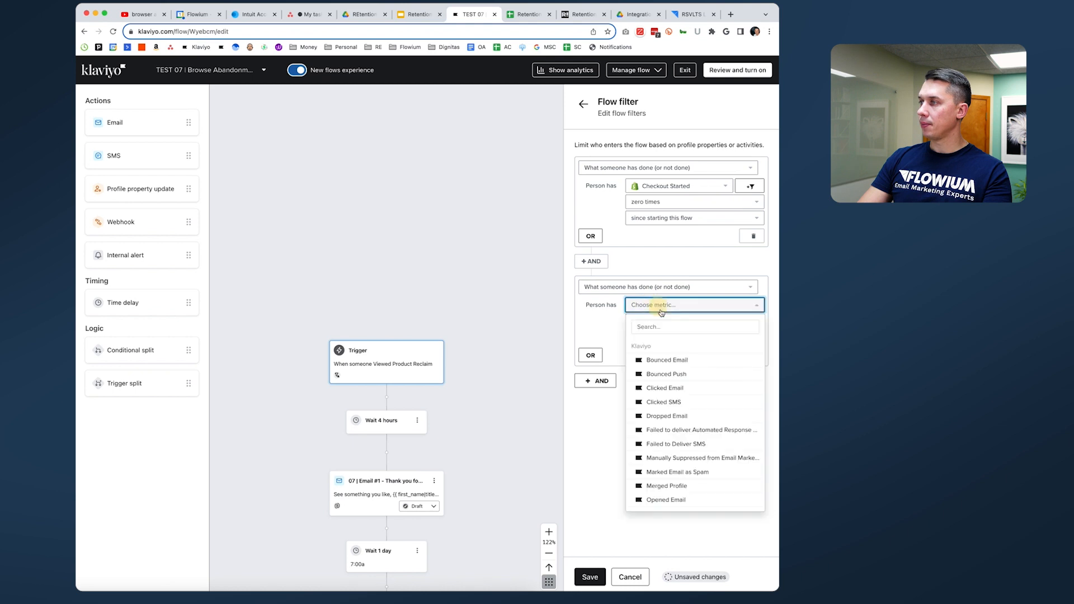
{"action": "type", "text": "placed"}
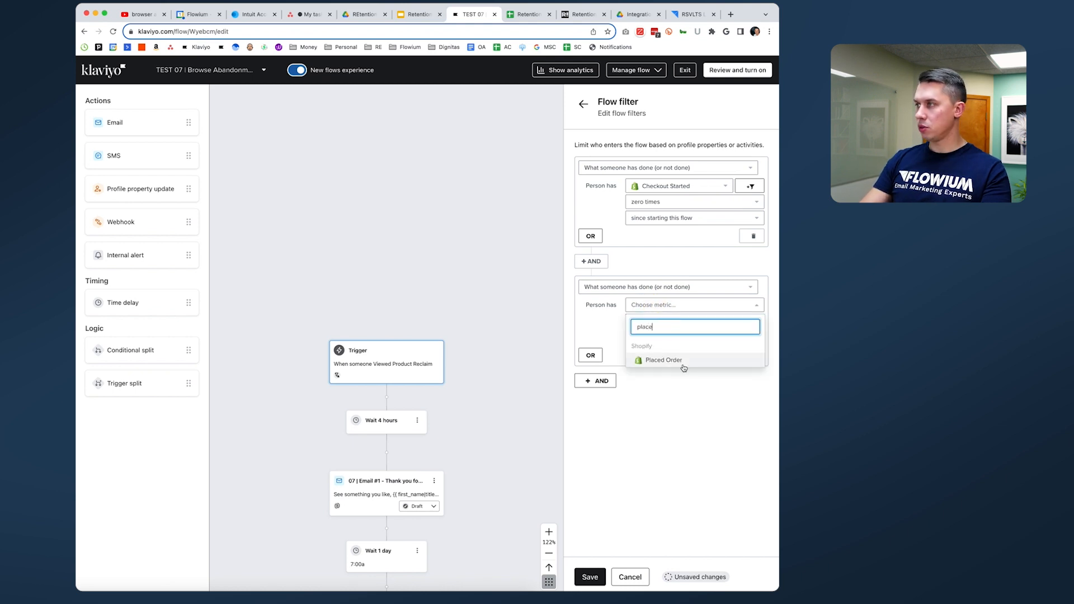
{"action": "left_click", "coordinate": [652, 358]}
Set the Placed Order condition to zero times since starting this flow.
{"action": "left_click", "coordinate": [659, 322]}
{"action": "left_click", "coordinate": [664, 350]}
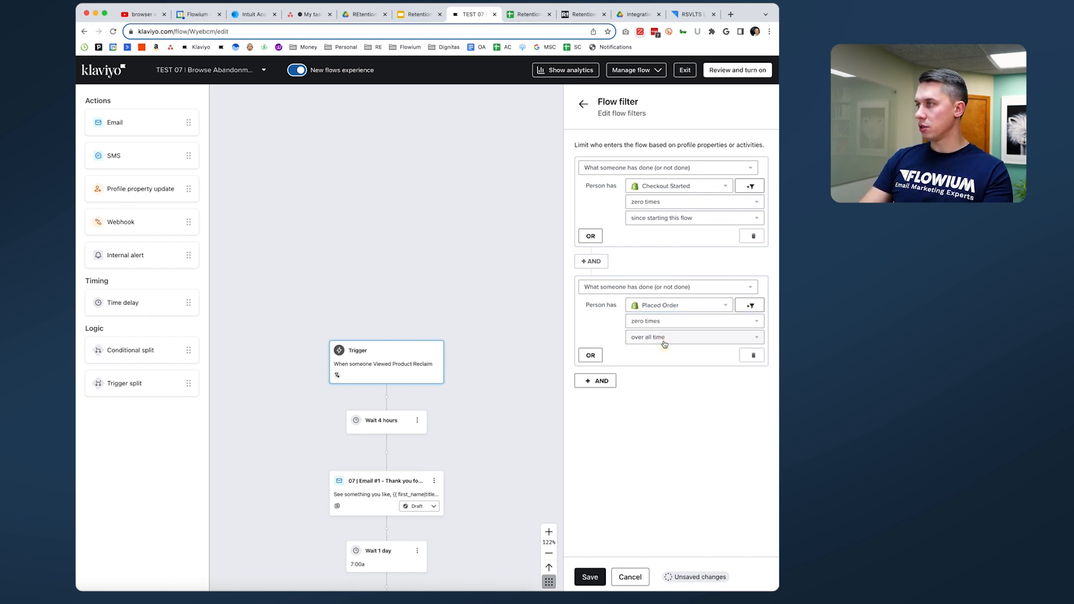
{"action": "left_click", "coordinate": [664, 338]}
{"action": "left_click", "coordinate": [692, 441]}
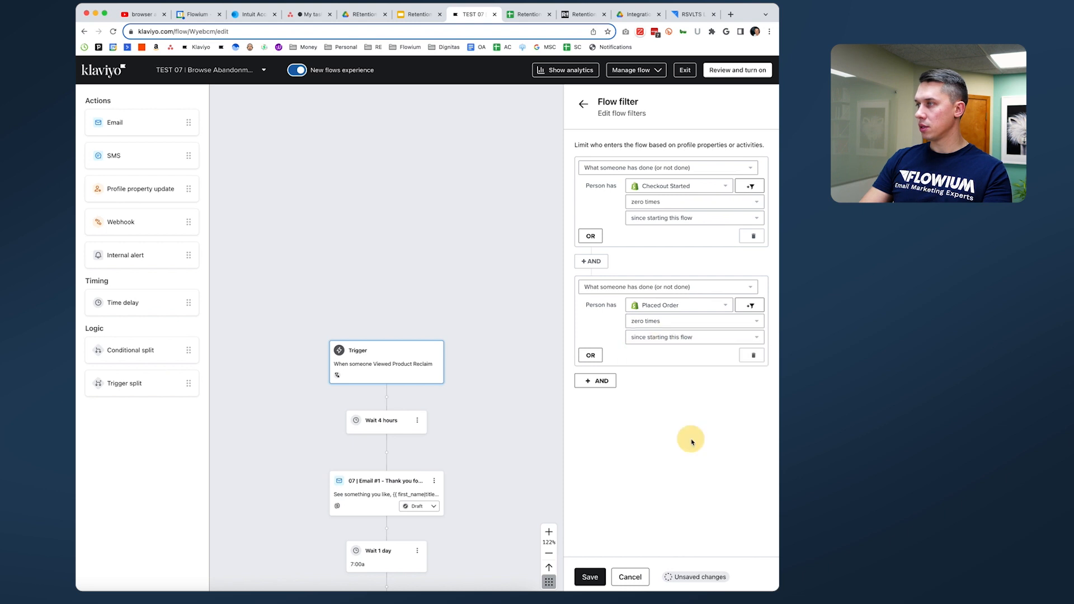
Add another AND condition below the Placed Order flow filter.
{"action": "left_click", "coordinate": [599, 381]}
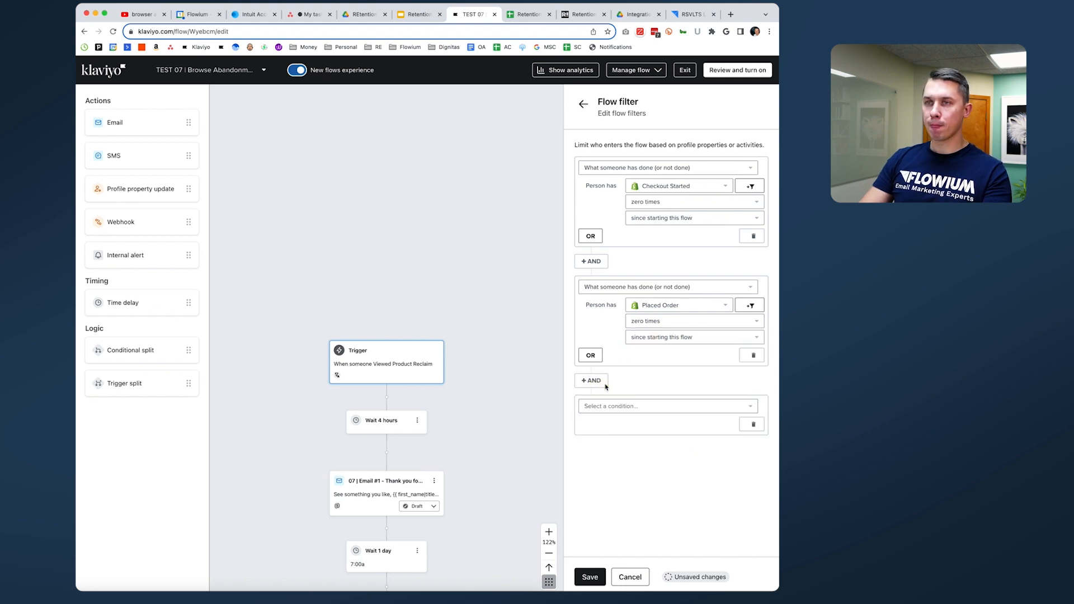
{"action": "left_click", "coordinate": [633, 410]}
{"action": "left_click", "coordinate": [638, 422]}
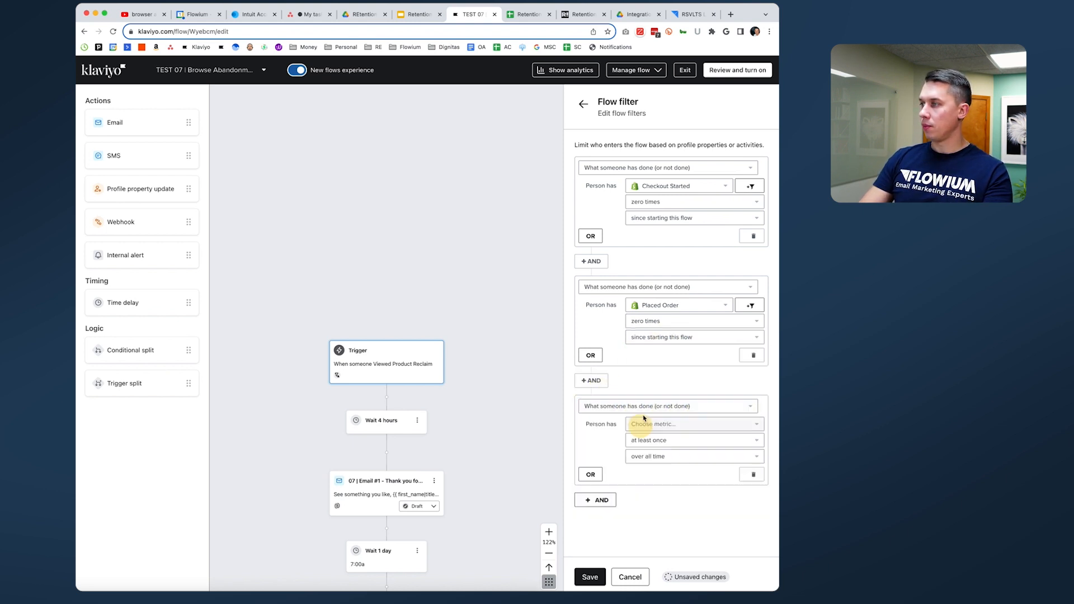
{"action": "left_click", "coordinate": [644, 424]}
{"action": "left_click", "coordinate": [666, 230]}
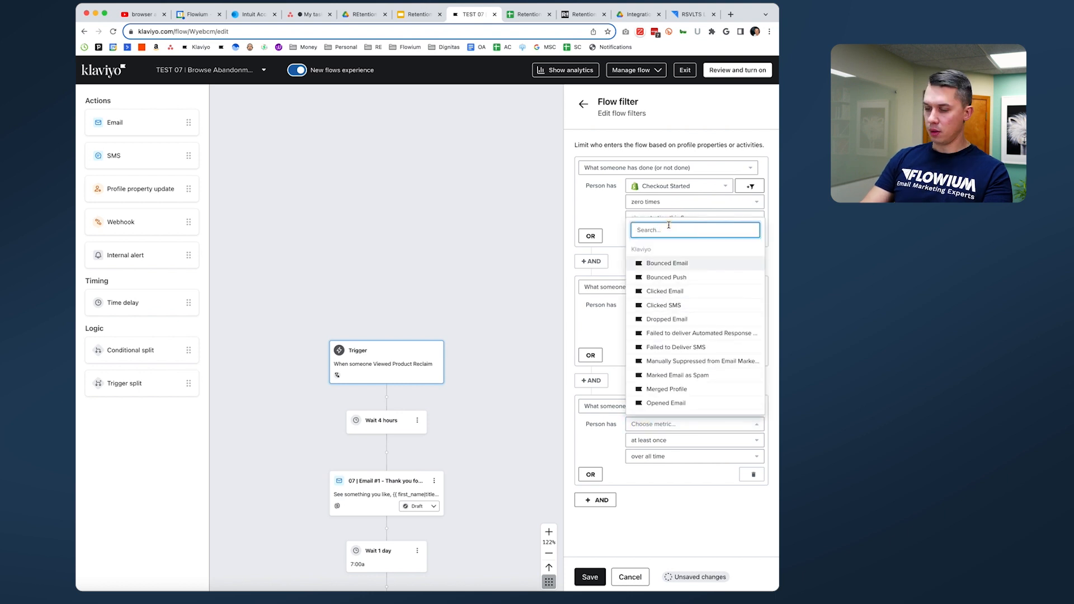
{"action": "type", "text": "has"}
{"action": "key", "text": "Escape"}
Make the third condition Has not been in this flow, skipping anyone who has been in it in the last 7 days.
{"action": "left_click", "coordinate": [648, 405]}
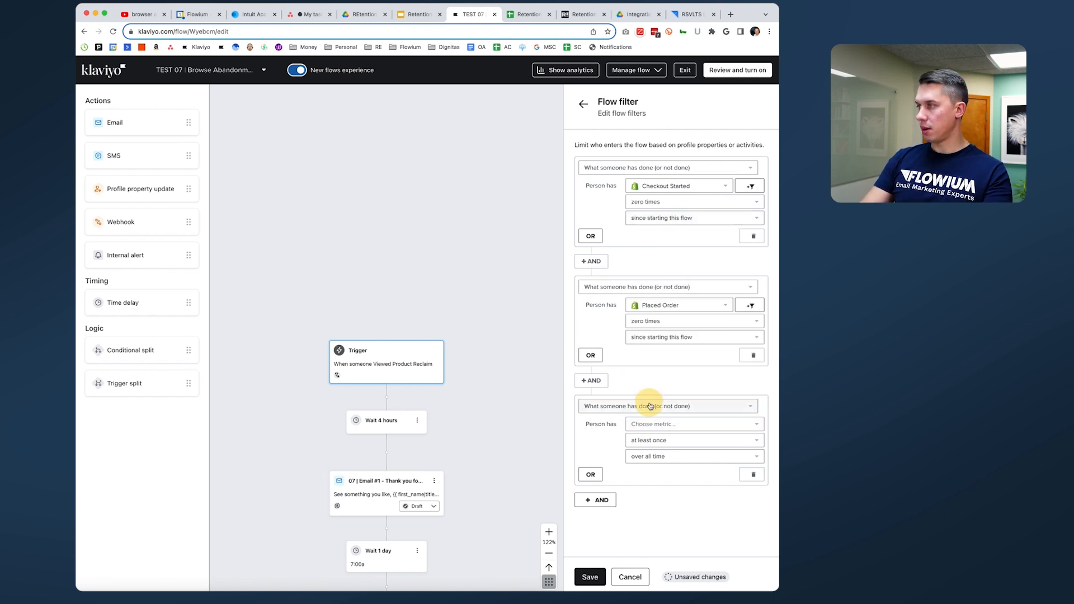
{"action": "left_click", "coordinate": [648, 537]}
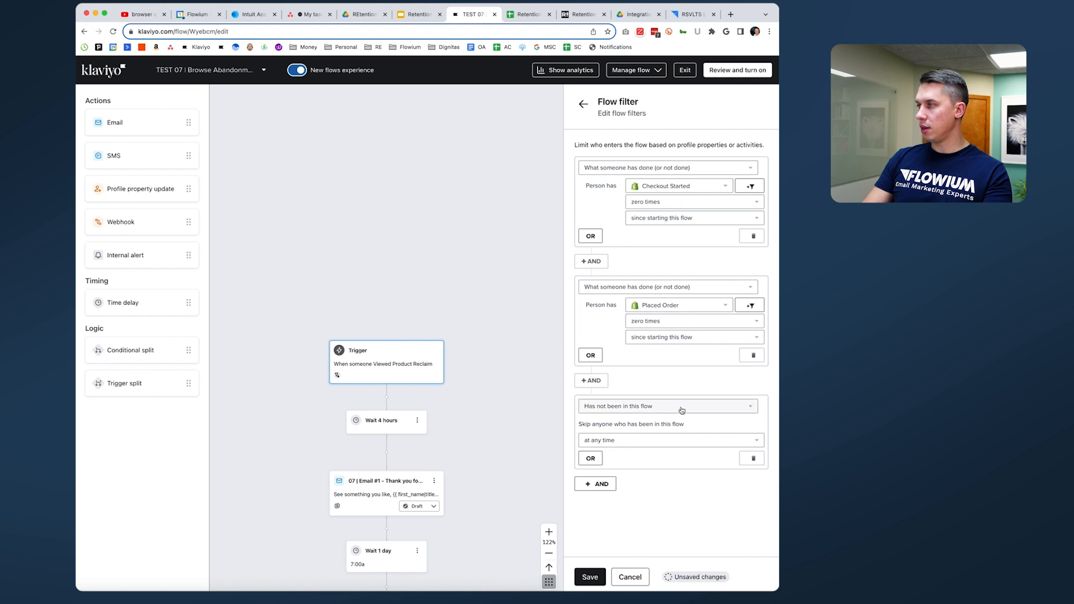
{"action": "left_click", "coordinate": [638, 446]}
{"action": "left_click", "coordinate": [631, 468]}
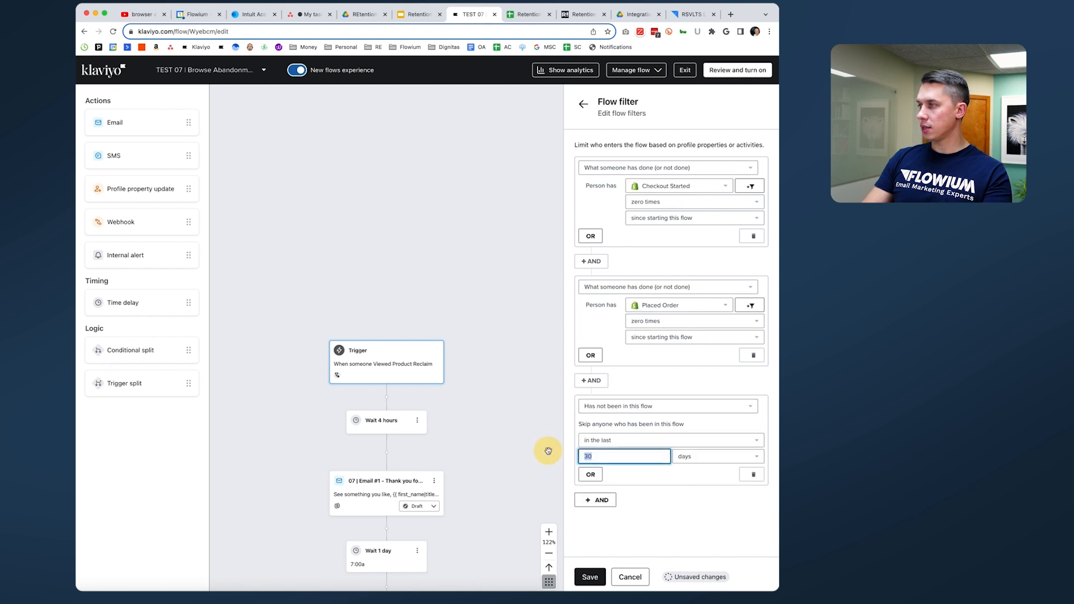
{"action": "left_click", "coordinate": [690, 500]}
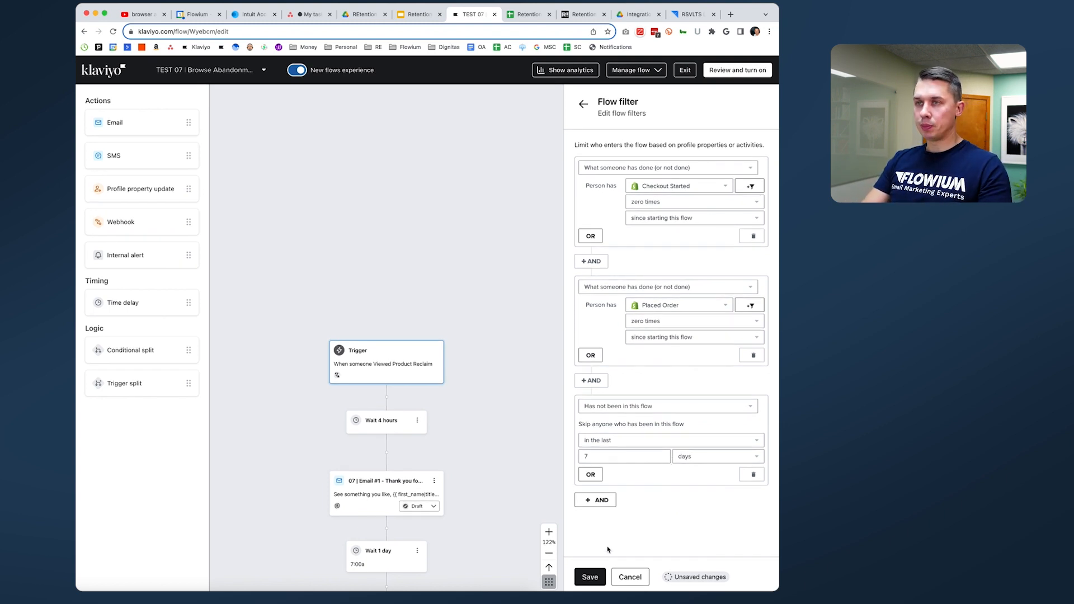
Add an AND condition for what someone has done (or not done), using the Klaviyo metric Received Email.
{"action": "left_click", "coordinate": [594, 500]}
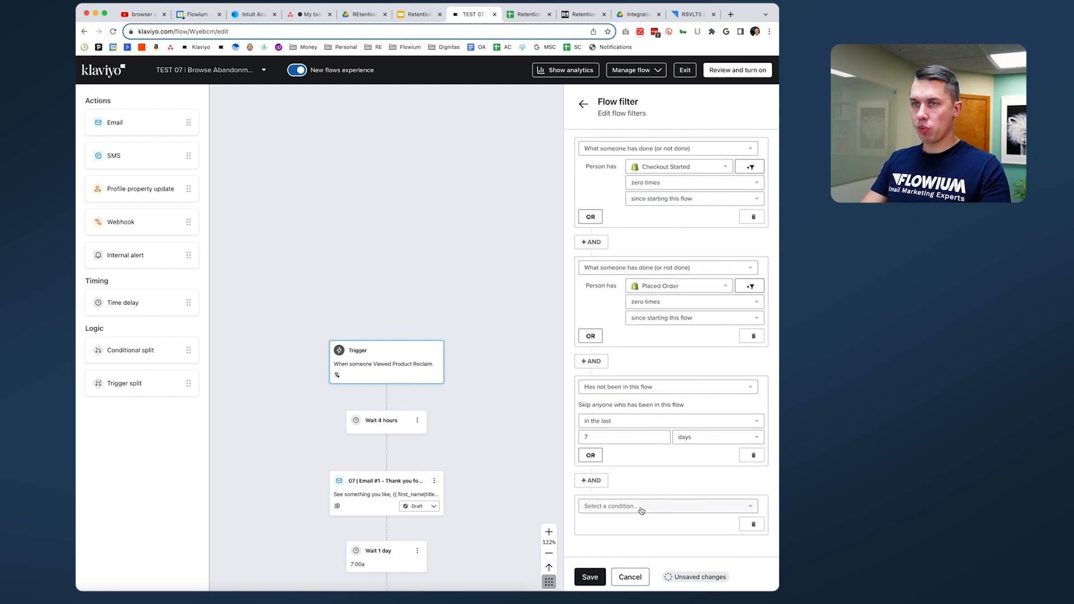
{"action": "left_click", "coordinate": [641, 509]}
{"action": "left_click", "coordinate": [636, 363]}
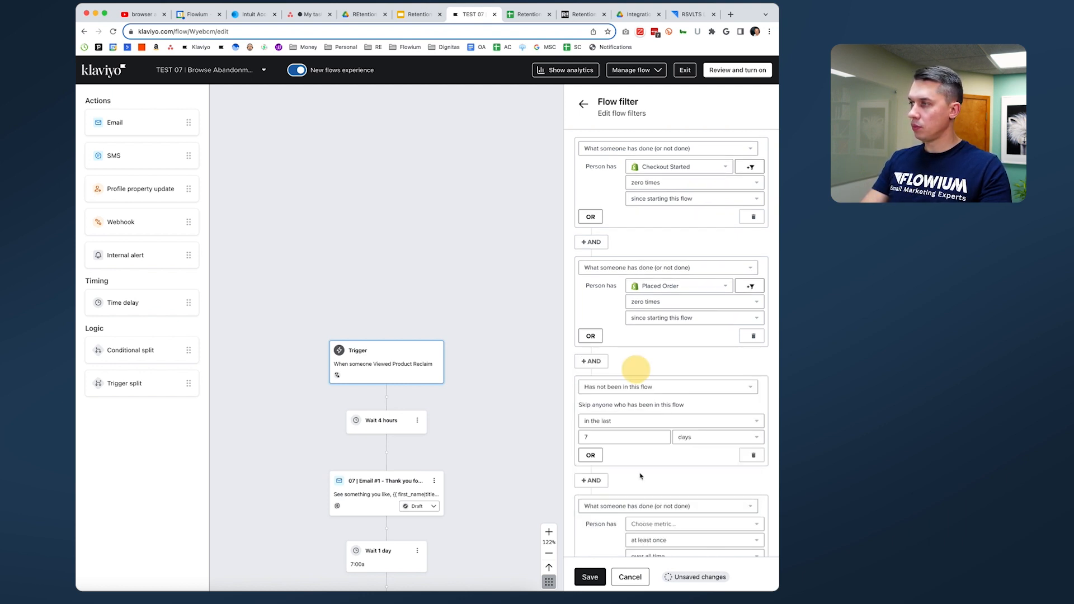
{"action": "left_click", "coordinate": [640, 503]}
{"action": "left_click", "coordinate": [636, 364]}
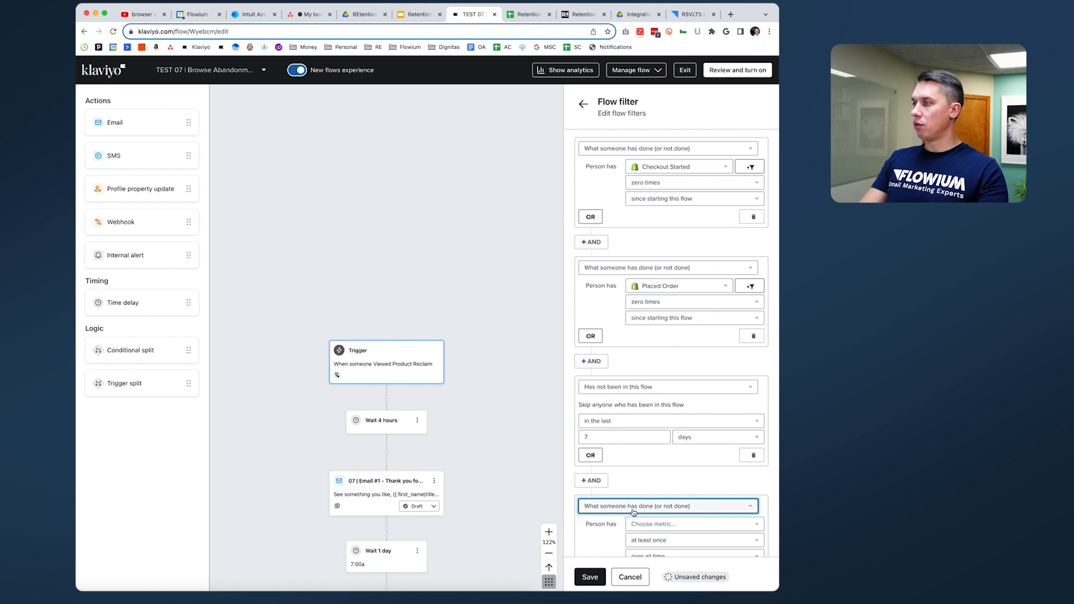
{"action": "scroll", "coordinate": [649, 511], "scroll_direction": "down", "scroll_amount": 2}
{"action": "left_click", "coordinate": [676, 469]}
{"action": "left_click", "coordinate": [690, 272]}
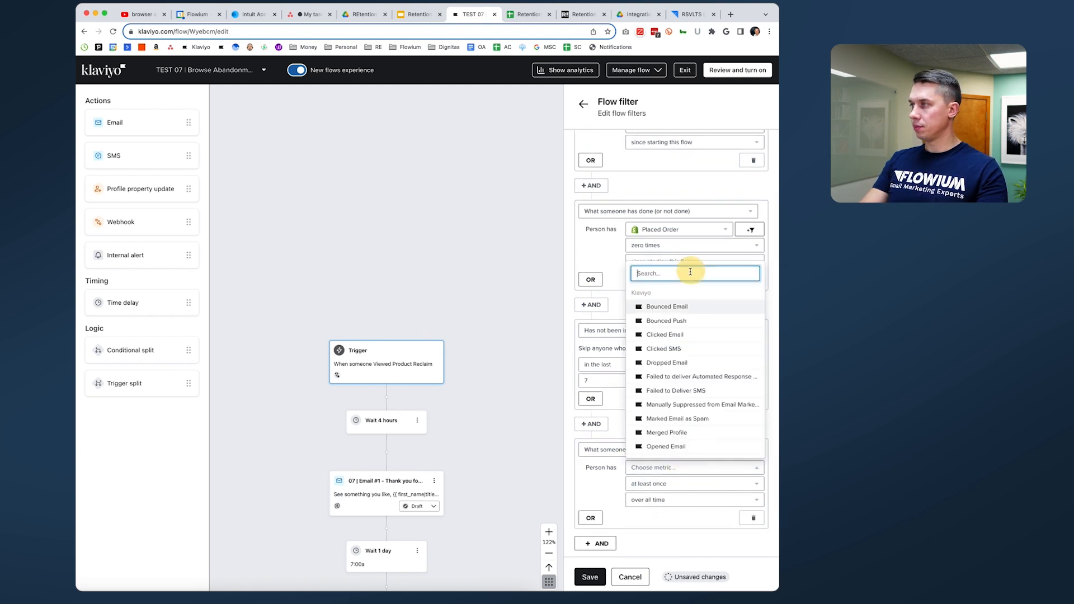
{"action": "type", "text": "rece"}
{"action": "left_click", "coordinate": [704, 423]}
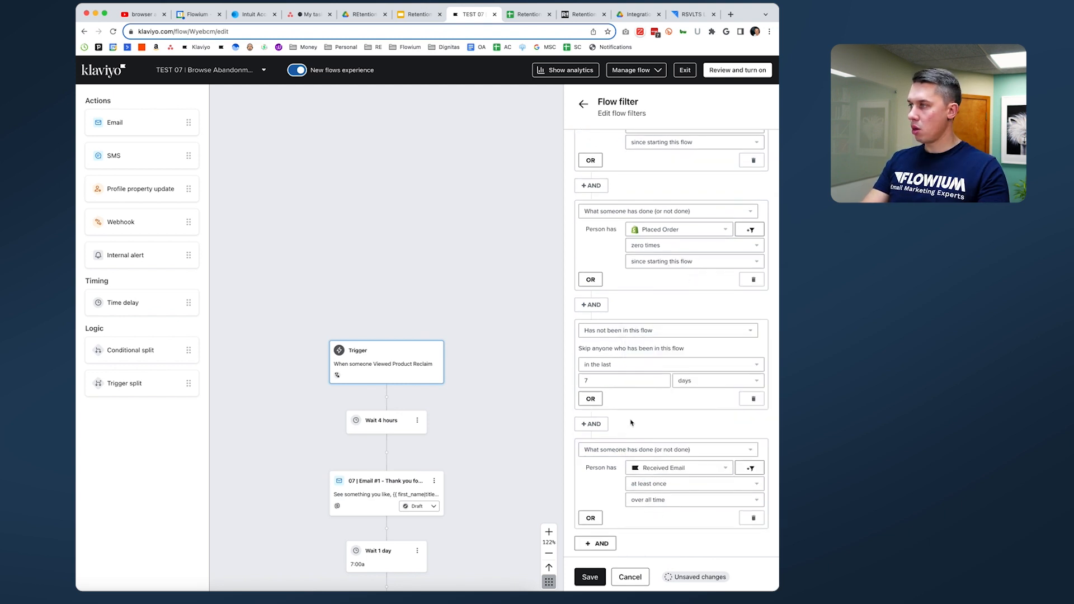
Set the Received Email condition to zero times in the last 7 days.
{"action": "left_click", "coordinate": [686, 484]}
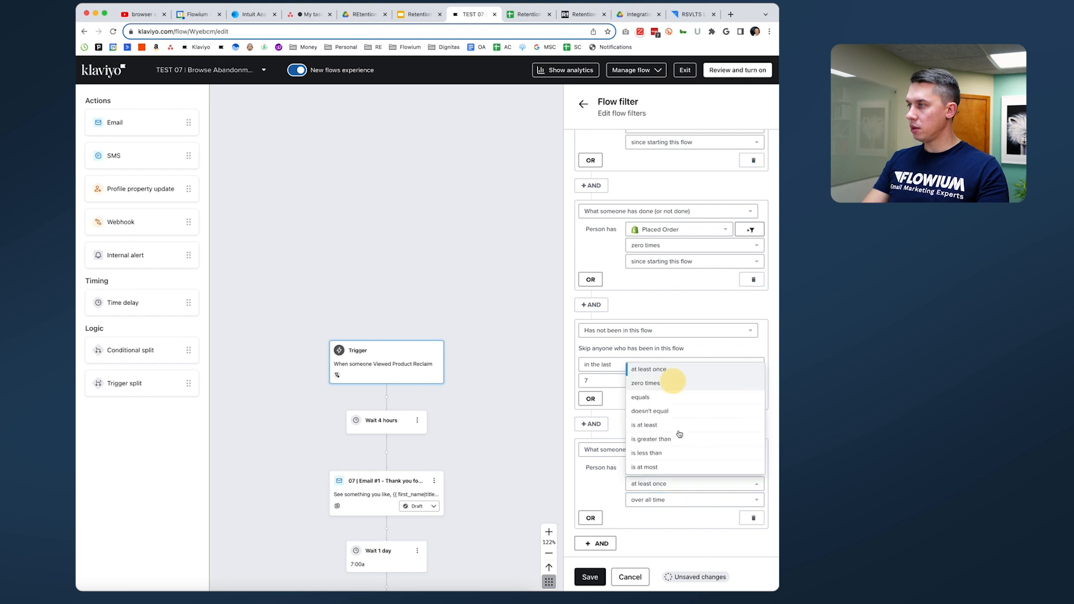
{"action": "left_click", "coordinate": [671, 378]}
{"action": "left_click", "coordinate": [676, 497]}
{"action": "left_click", "coordinate": [677, 416]}
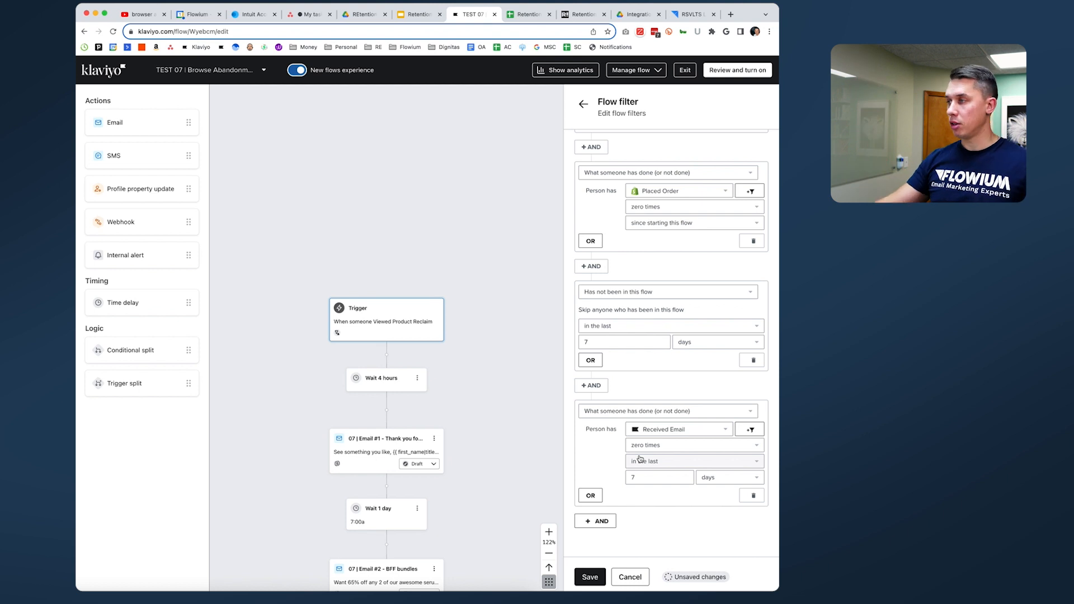
Restrict the Received Email condition to emails where Flow equals 07 | Browse Abandonment.
{"action": "left_click", "coordinate": [750, 429]}
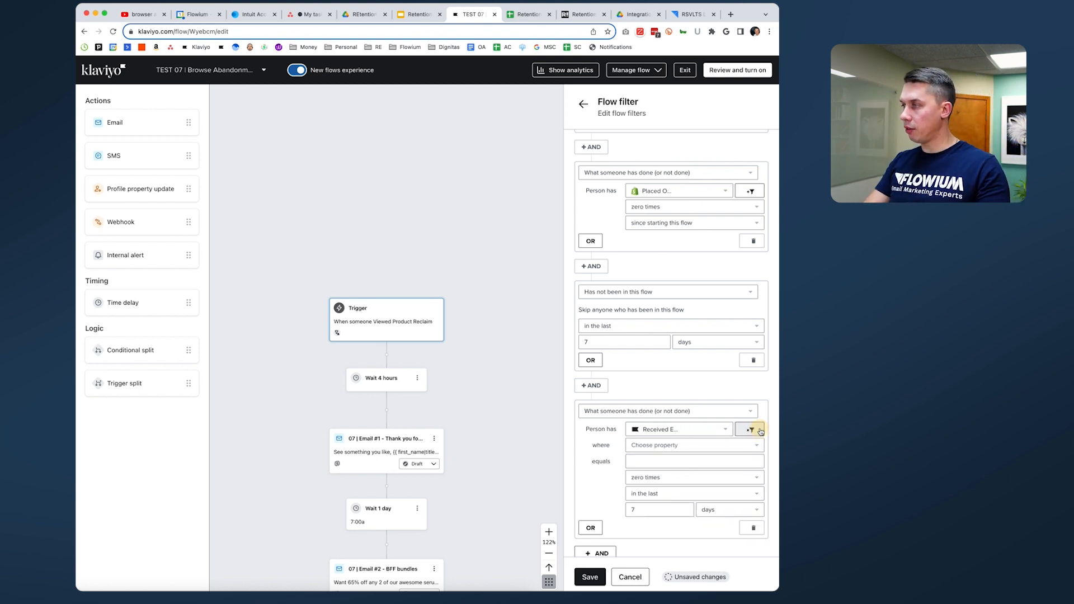
{"action": "left_click", "coordinate": [706, 450]}
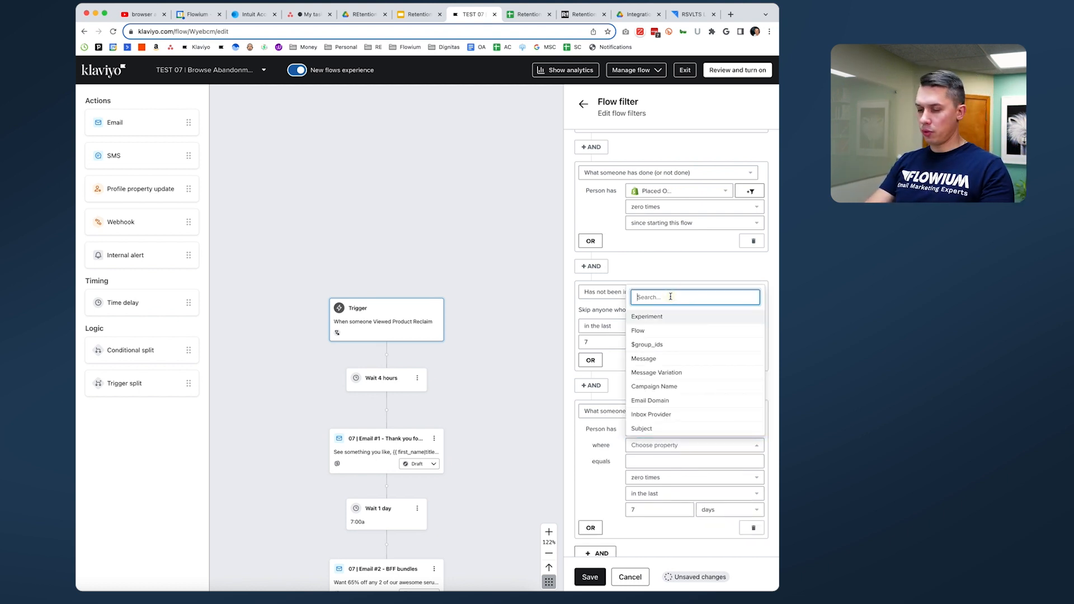
{"action": "type", "text": "flow"}
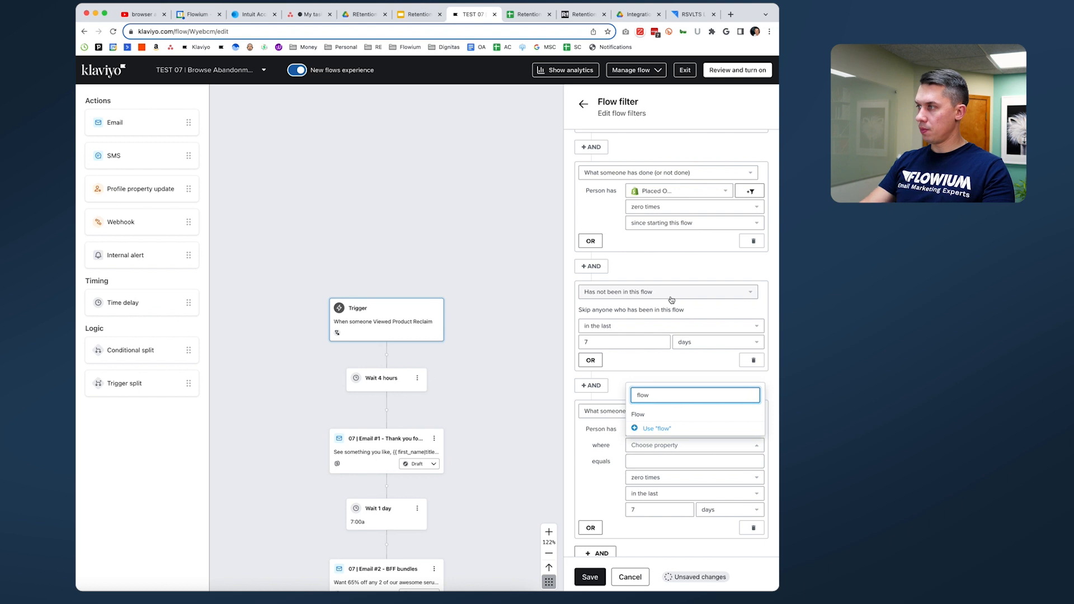
{"action": "left_click", "coordinate": [641, 414]}
{"action": "left_click", "coordinate": [689, 460]}
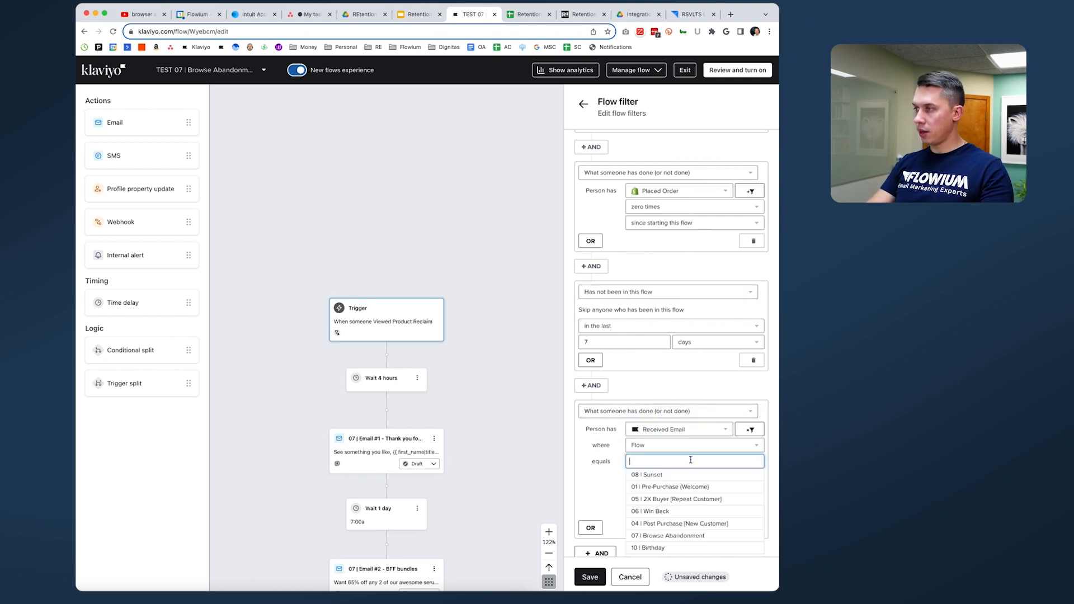
{"action": "type", "text": "07"}
{"action": "left_click", "coordinate": [706, 474]}
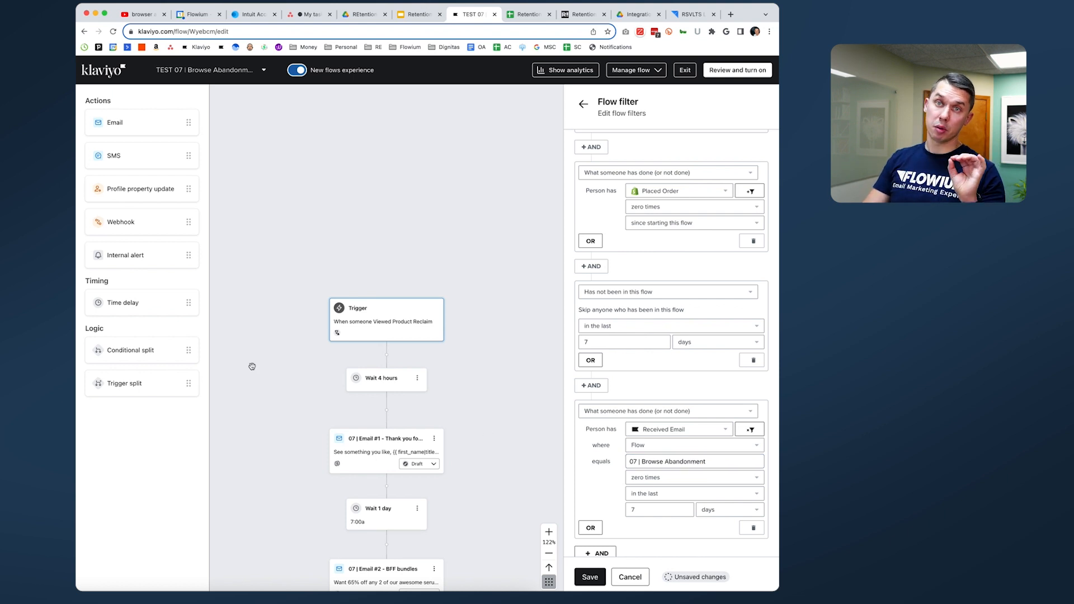
Add a fifth AND condition for what someone has done (or not done), using the Shopify metric Placed Order.
{"action": "left_click", "coordinate": [596, 553]}
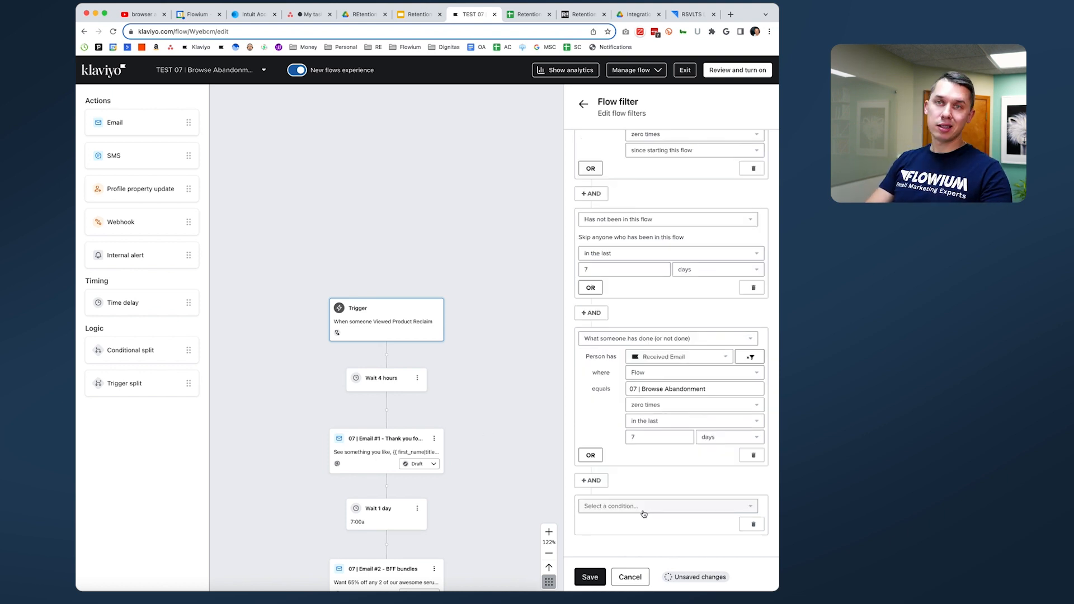
{"action": "left_click", "coordinate": [643, 507]}
{"action": "left_click", "coordinate": [644, 360]}
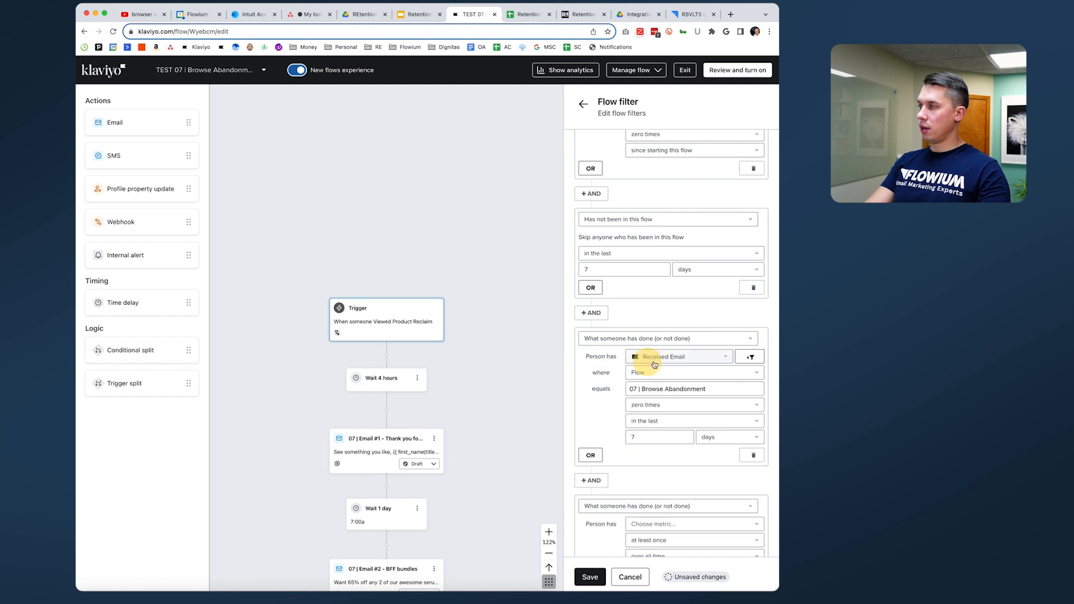
{"action": "left_click", "coordinate": [661, 525]}
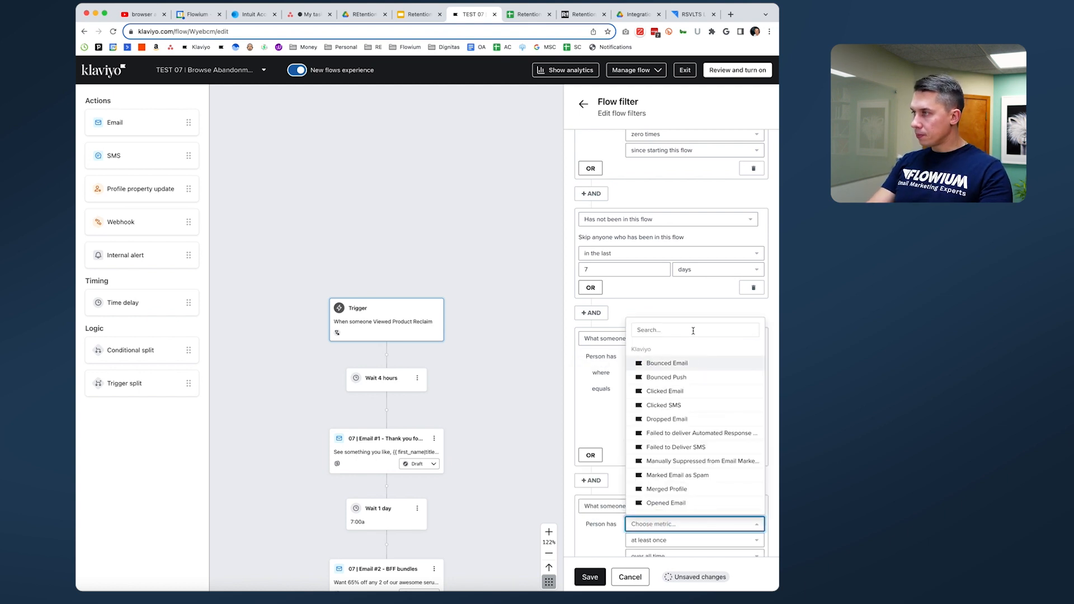
{"action": "type", "text": "place"}
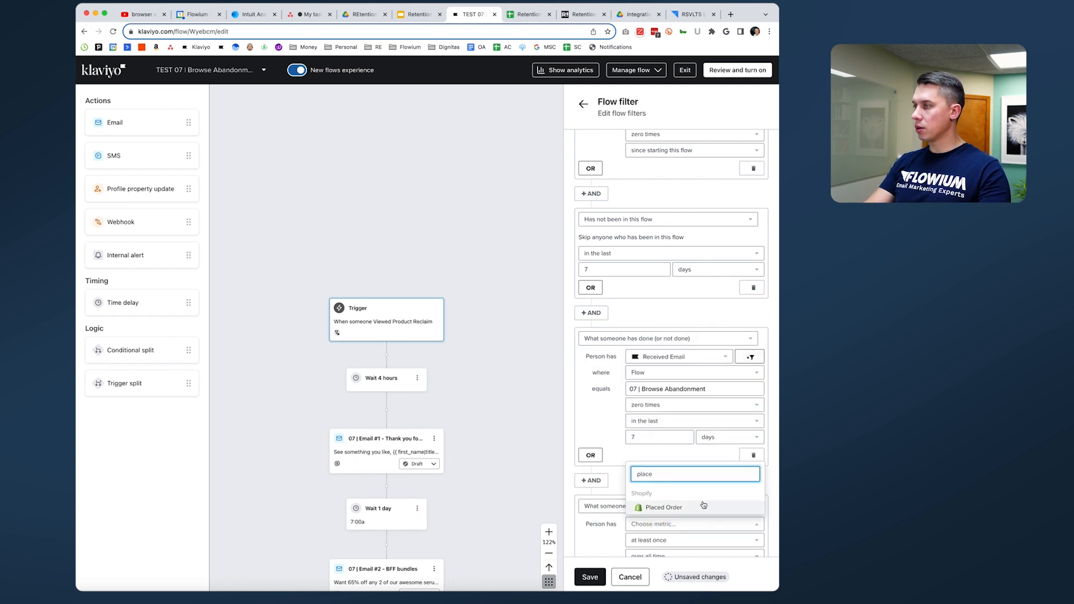
{"action": "left_click", "coordinate": [700, 506]}
Set the second Placed Order condition to zero times in the last 1 days and save the flow filters.
{"action": "scroll", "coordinate": [699, 504], "scroll_direction": "down", "scroll_amount": 3}
{"action": "left_click", "coordinate": [669, 462]}
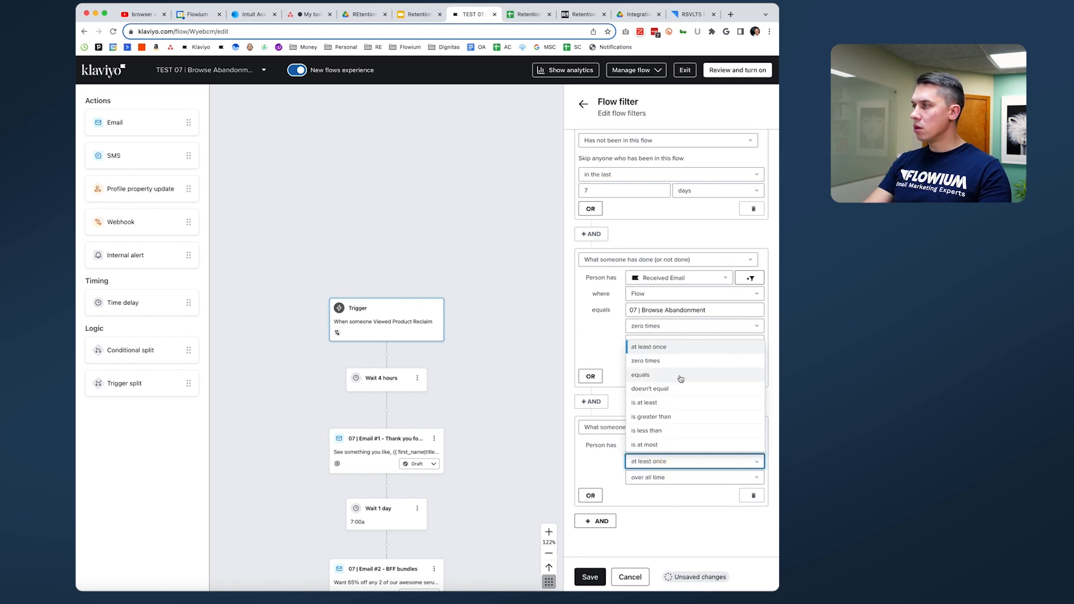
{"action": "left_click", "coordinate": [679, 358]}
{"action": "left_click", "coordinate": [678, 478]}
{"action": "left_click", "coordinate": [681, 392]}
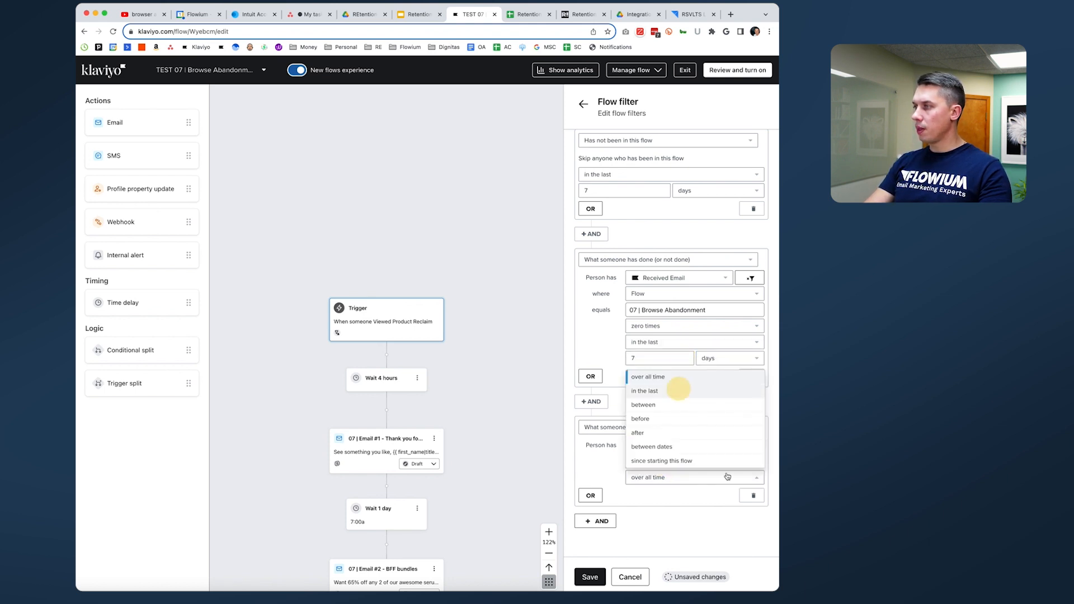
{"action": "left_click_drag", "start_coordinate": [686, 494], "coordinate": [607, 500]}
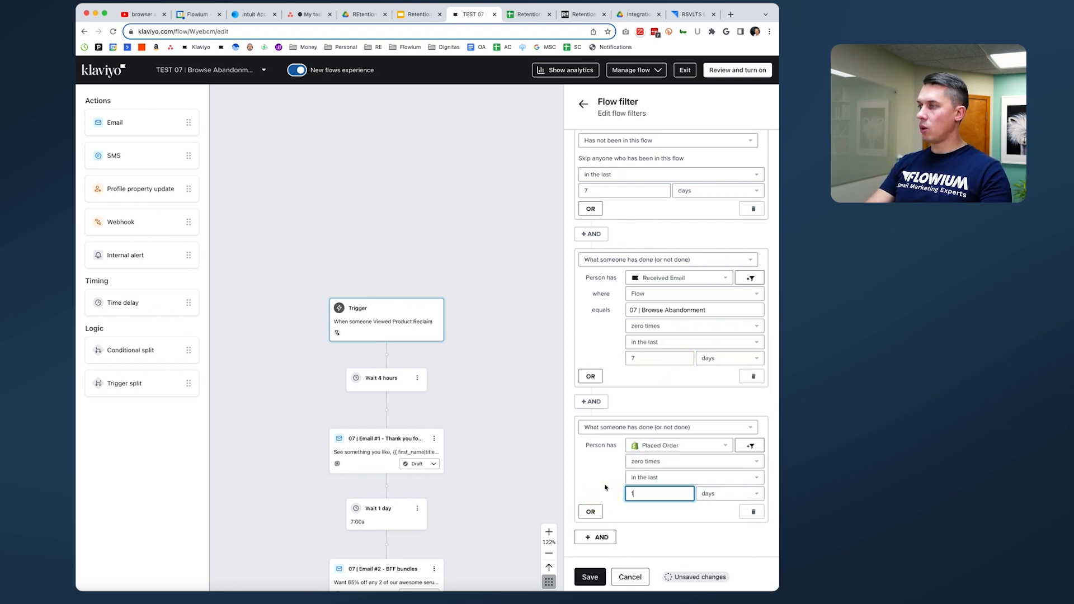
{"action": "type", "text": "1"}
{"action": "scroll", "coordinate": [610, 507], "scroll_direction": "down", "scroll_amount": 1}
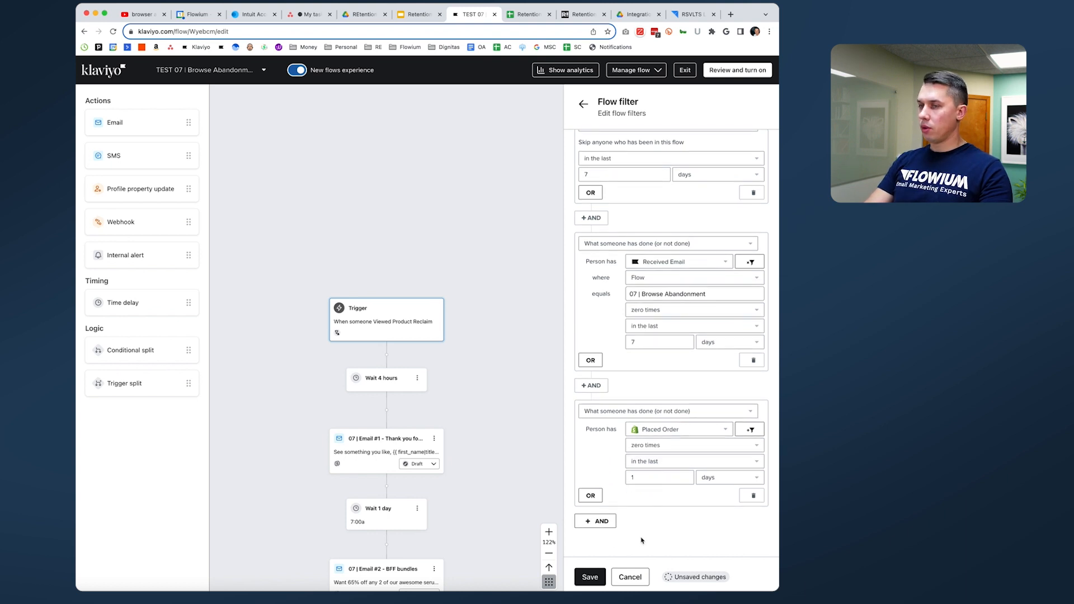
{"action": "left_click", "coordinate": [603, 576]}
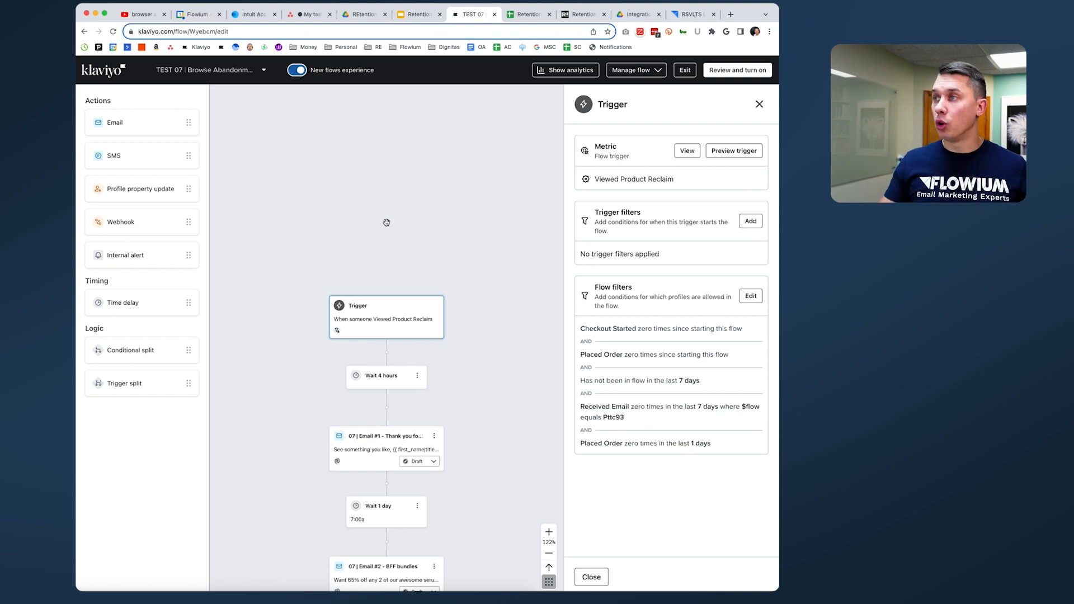
Return to the flows list, search for "browse", and open the original 07 | Browse Abandonment flow.
{"action": "left_click", "coordinate": [85, 32]}
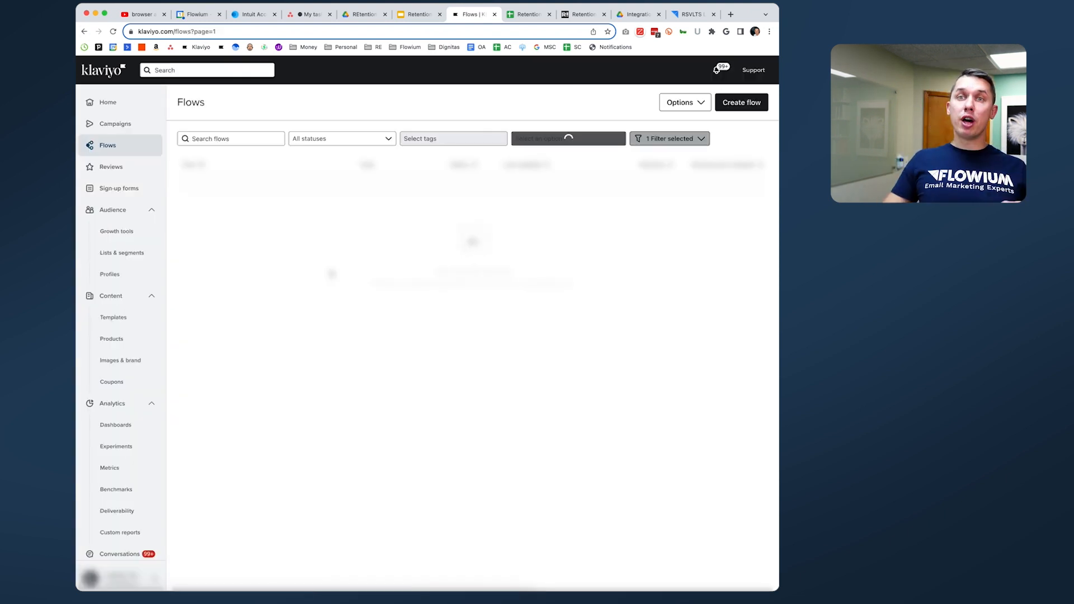
{"action": "left_click", "coordinate": [235, 137]}
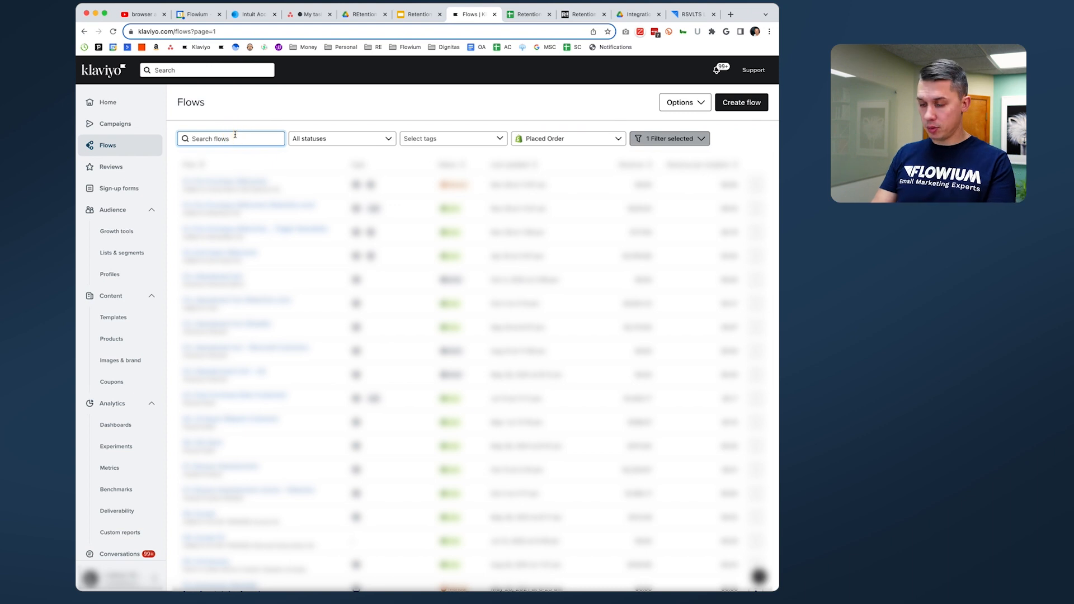
{"action": "type", "text": "browse"}
{"action": "left_click", "coordinate": [226, 185]}
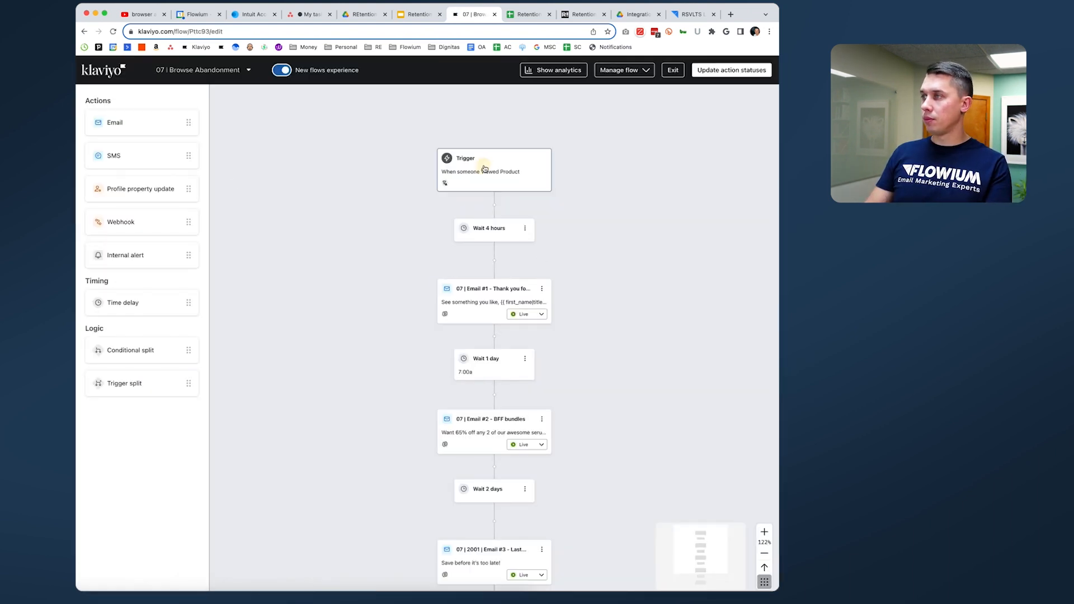
Open the flow filters of the Viewed Product trigger for editing.
{"action": "left_click", "coordinate": [482, 168]}
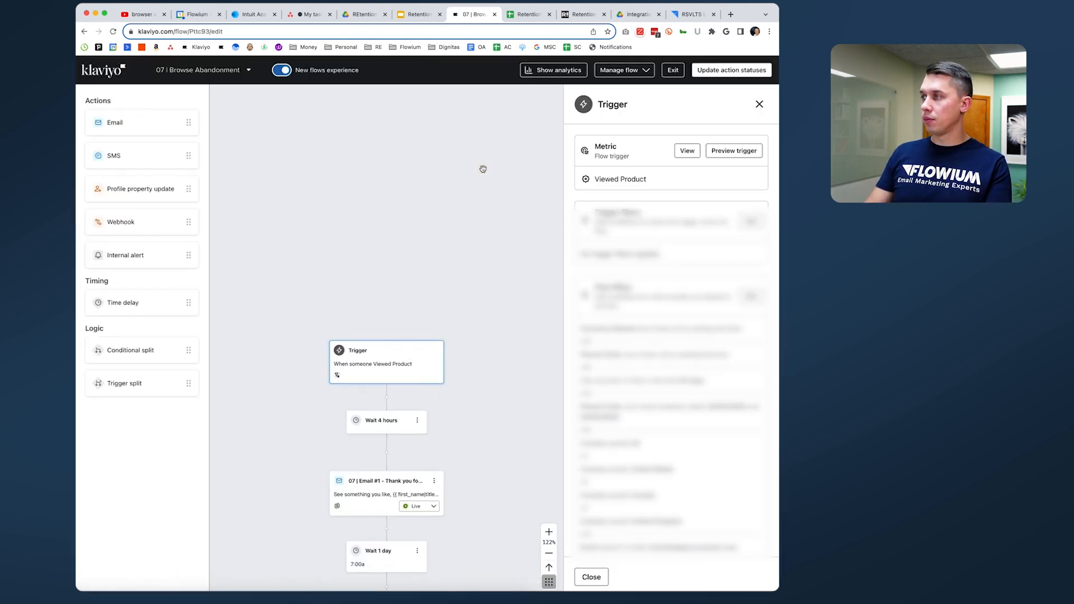
{"action": "scroll", "coordinate": [679, 325], "scroll_direction": "down", "scroll_amount": 3}
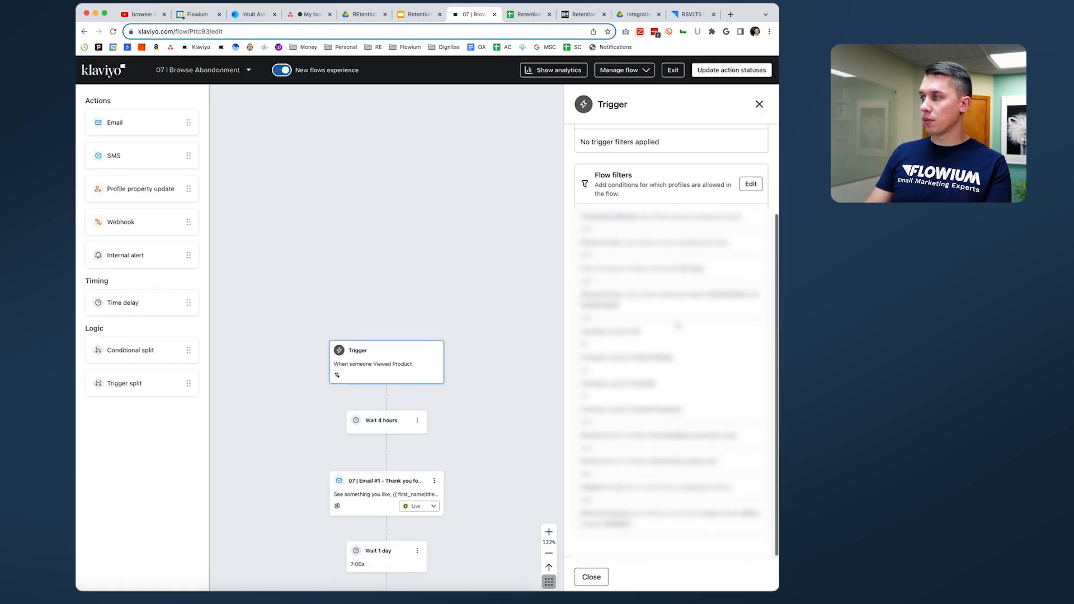
{"action": "left_click", "coordinate": [750, 185]}
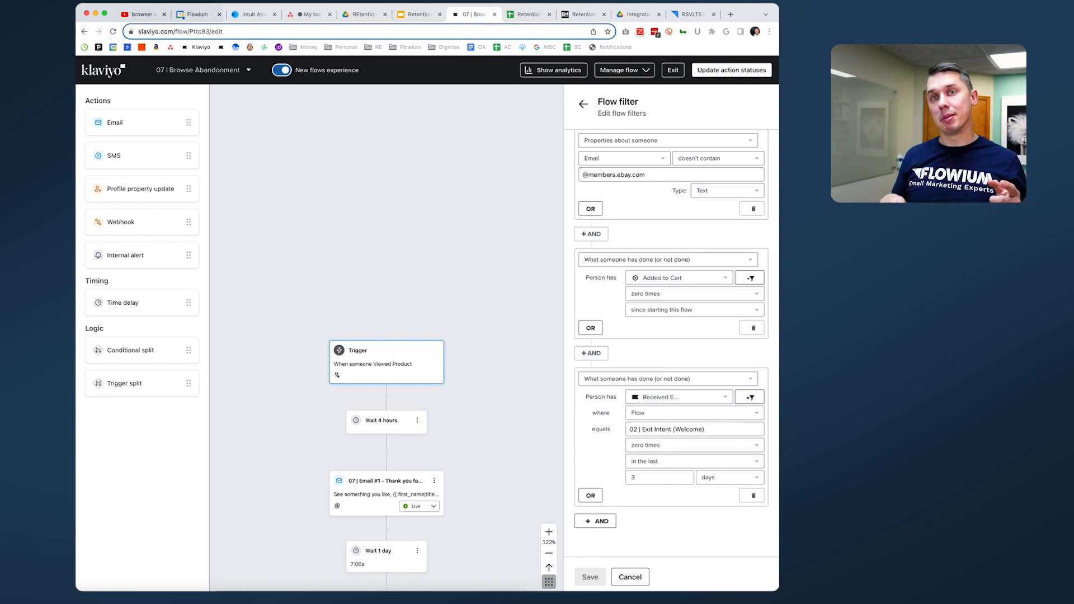
Add another AND condition for what someone has done (or not done), using the Received Email metric.
{"action": "left_click", "coordinate": [598, 521]}
{"action": "scroll", "coordinate": [688, 532], "scroll_direction": "down", "scroll_amount": 1}
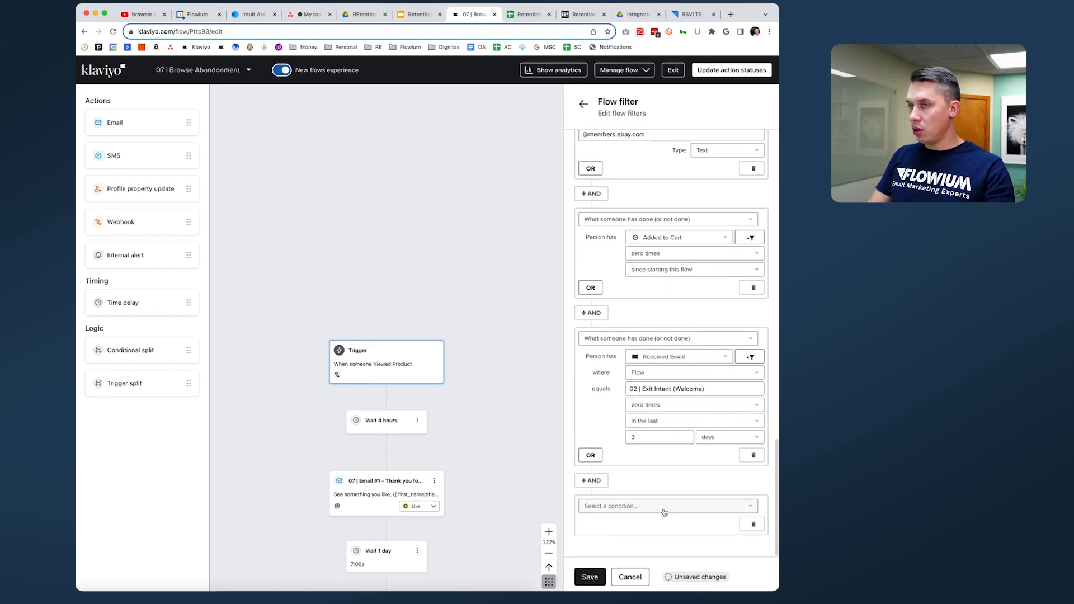
{"action": "left_click", "coordinate": [664, 512]}
{"action": "left_click", "coordinate": [644, 361]}
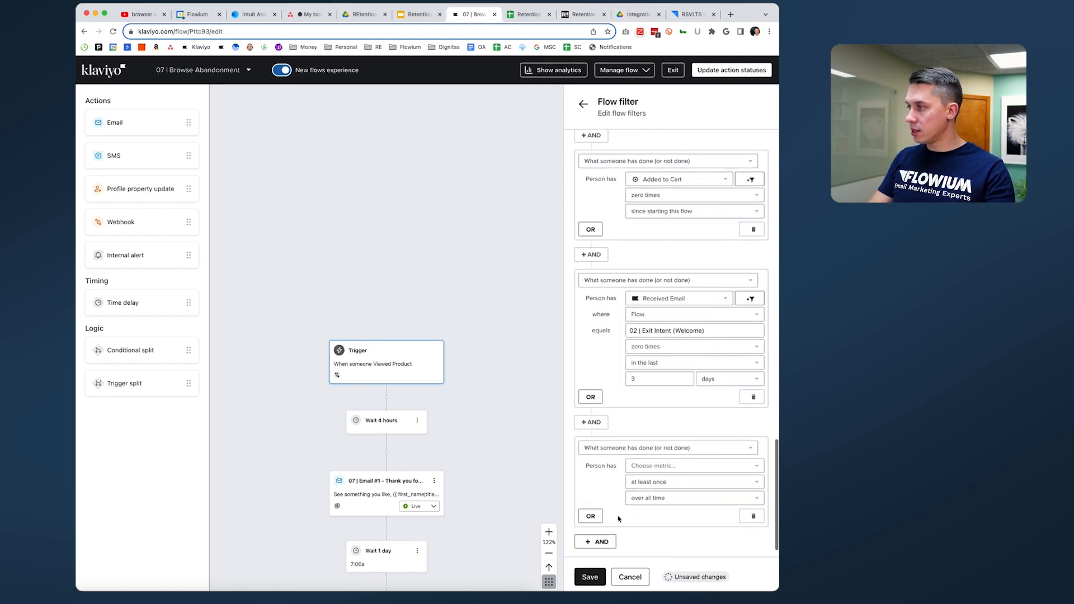
{"action": "scroll", "coordinate": [608, 435], "scroll_direction": "down", "scroll_amount": 1}
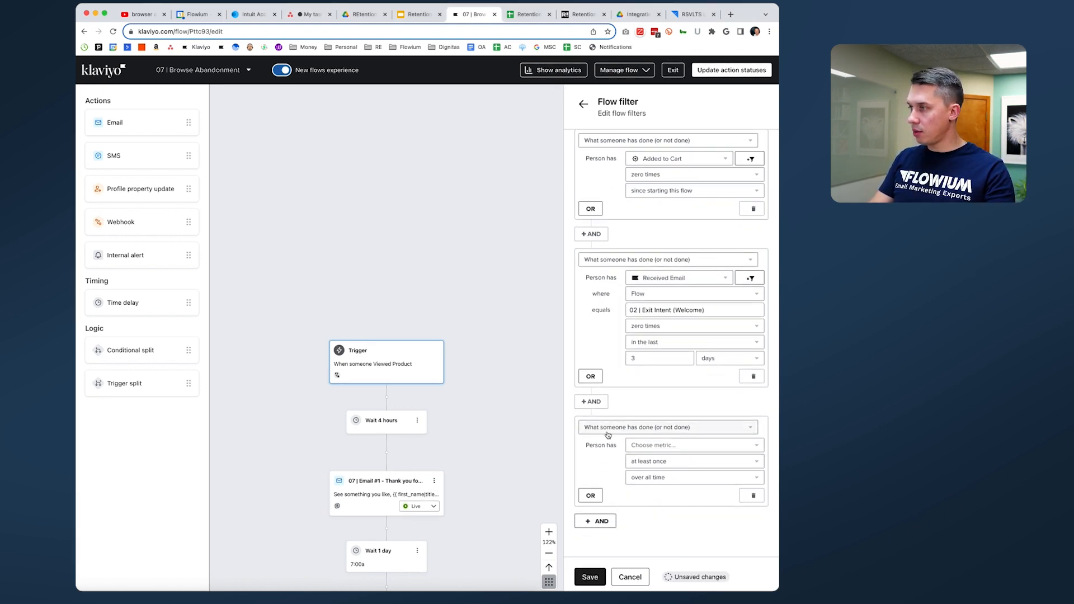
{"action": "left_click", "coordinate": [665, 448]}
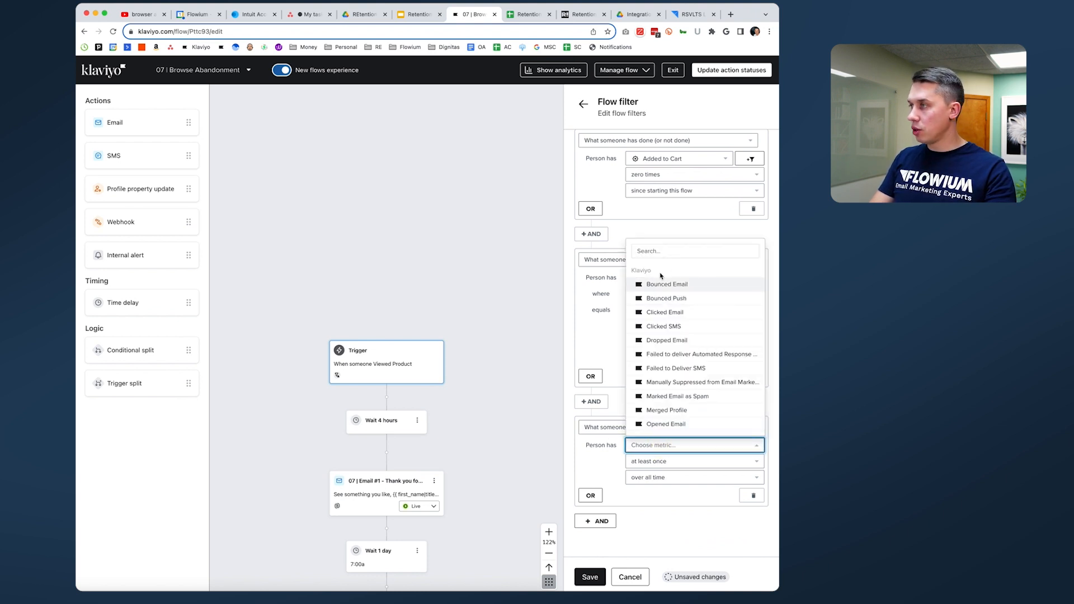
{"action": "left_click", "coordinate": [666, 252]}
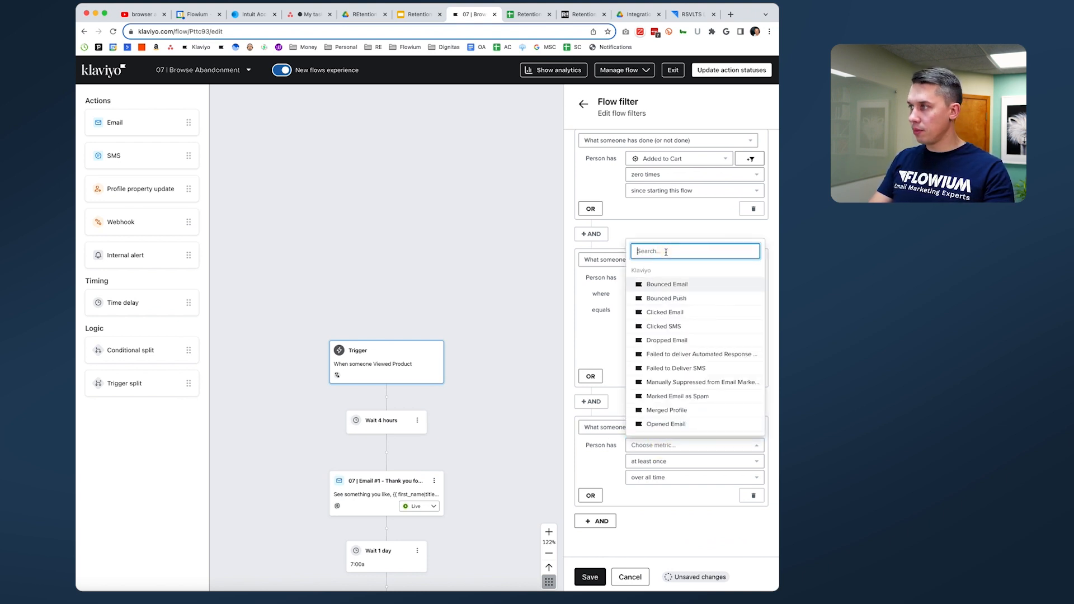
{"action": "type", "text": "pur"}
{"action": "key", "text": "BackSpace"}
{"action": "key", "text": "BackSpace"}
{"action": "key", "text": "BackSpace"}
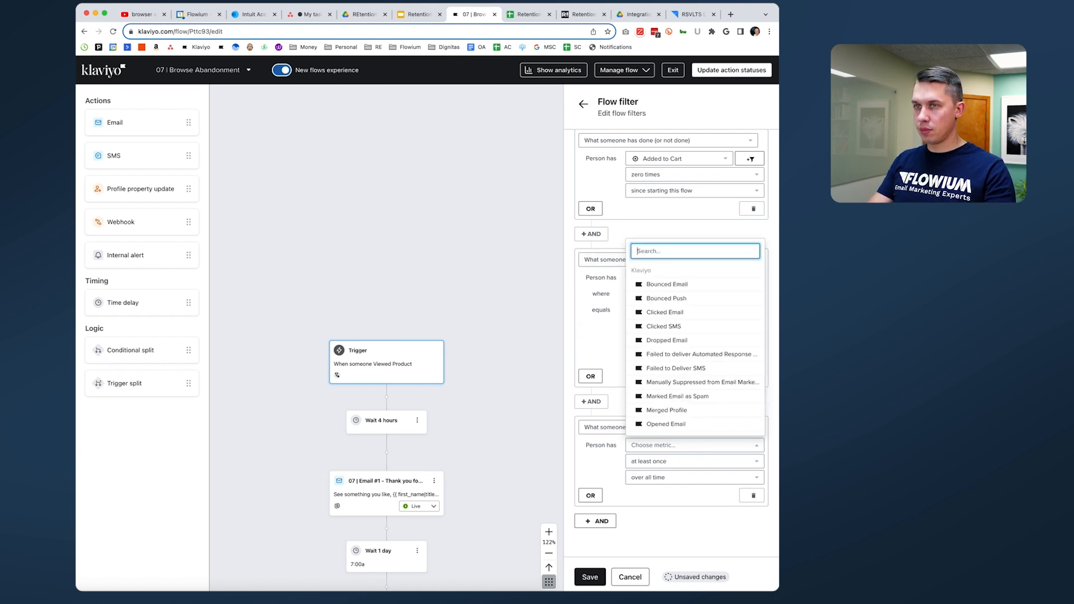
{"action": "type", "text": "rece"}
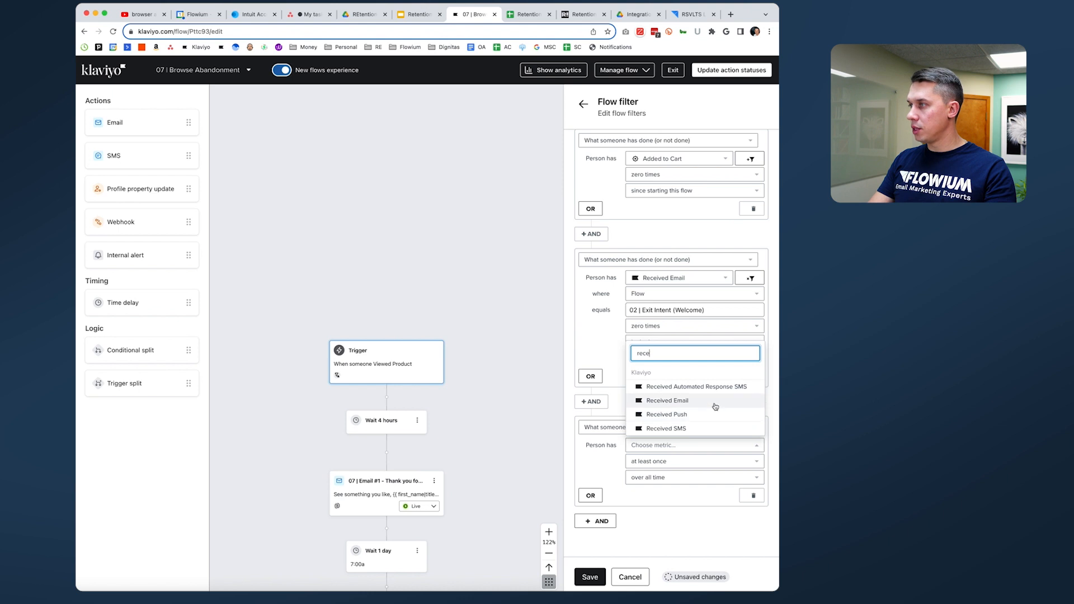
{"action": "left_click", "coordinate": [715, 402]}
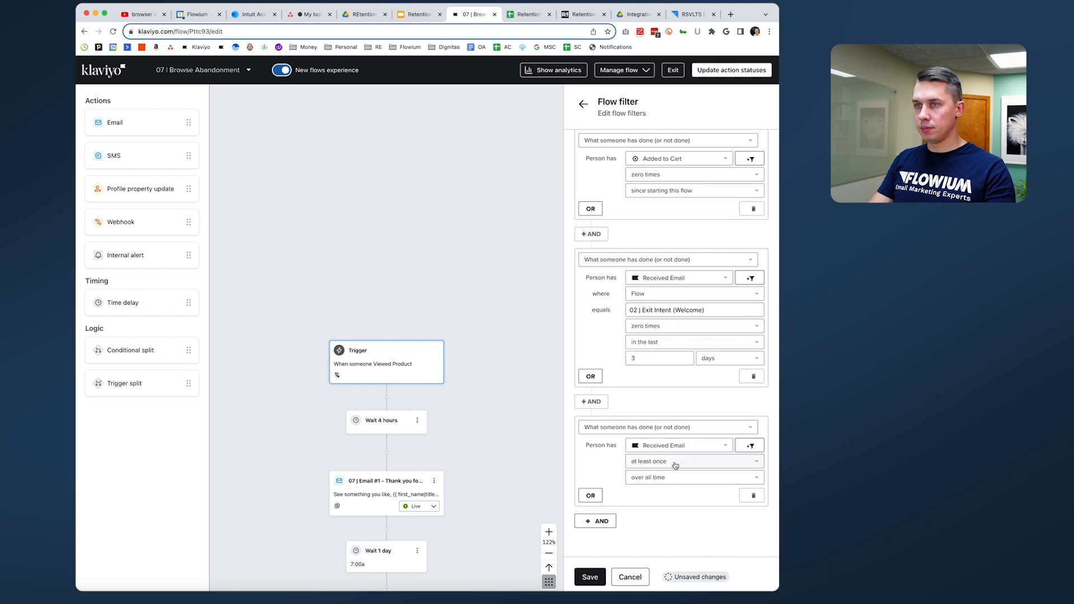
Set the new Received Email condition to zero times since starting this flow.
{"action": "left_click", "coordinate": [676, 462]}
{"action": "left_click", "coordinate": [672, 363]}
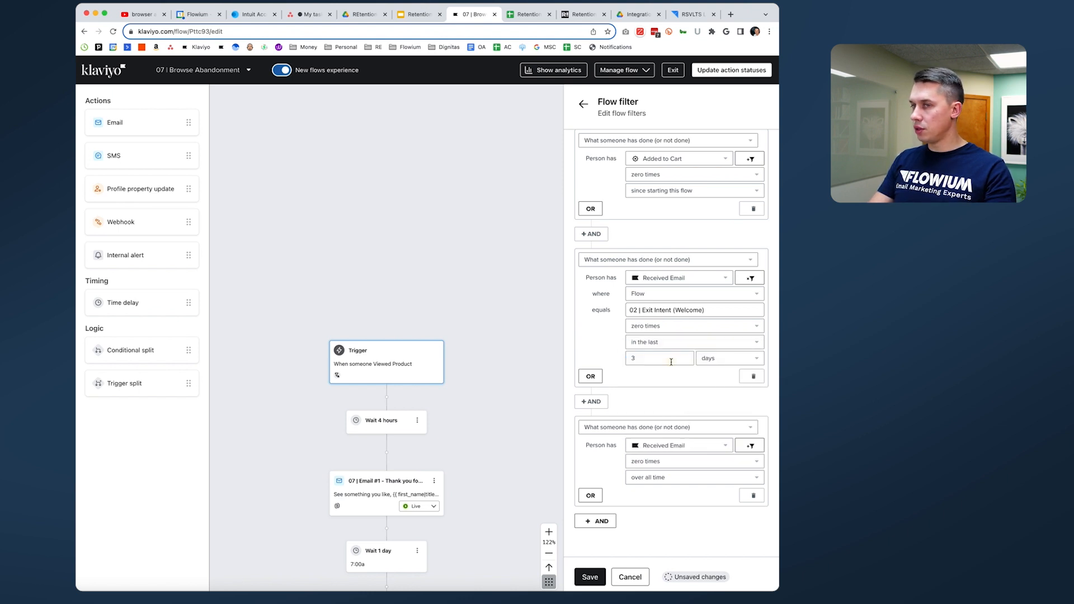
{"action": "left_click", "coordinate": [690, 478]}
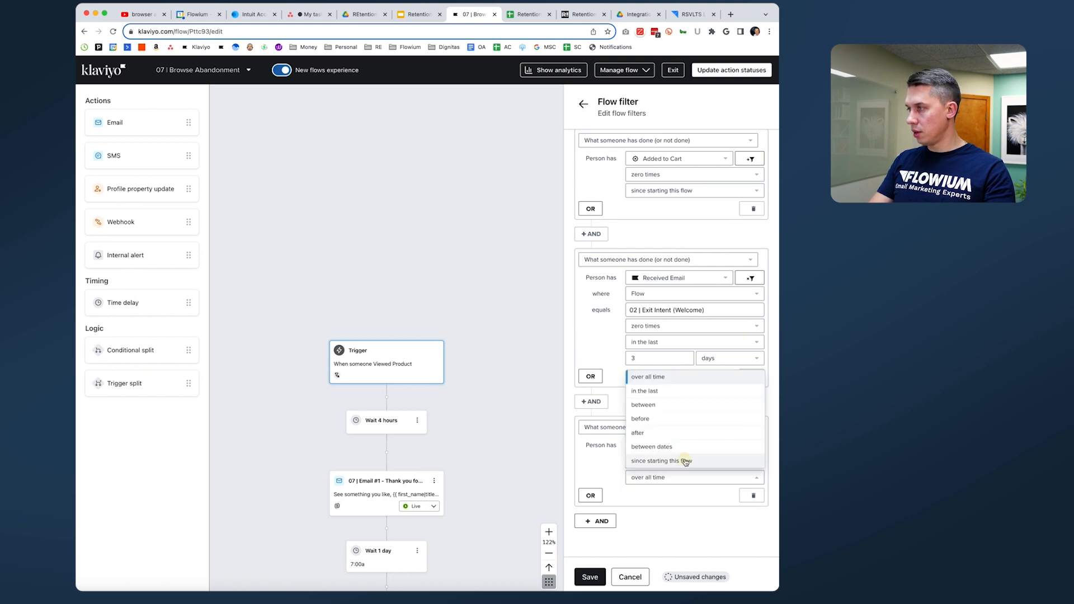
{"action": "left_click", "coordinate": [683, 462]}
Restrict the new Received Email condition by the Flow property and search its values for "rete".
{"action": "left_click", "coordinate": [756, 450]}
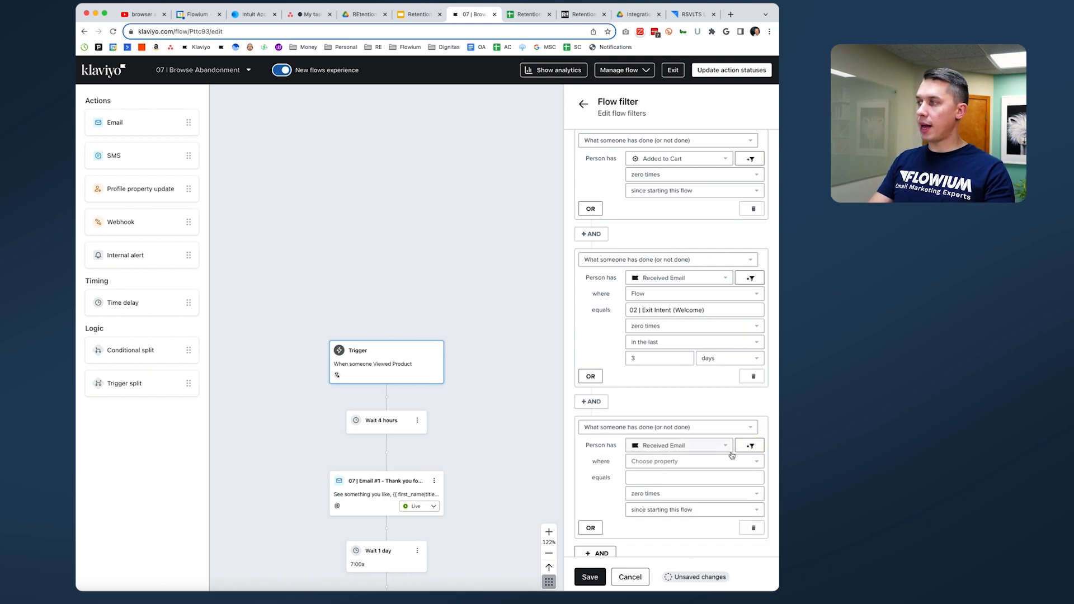
{"action": "left_click", "coordinate": [677, 462]}
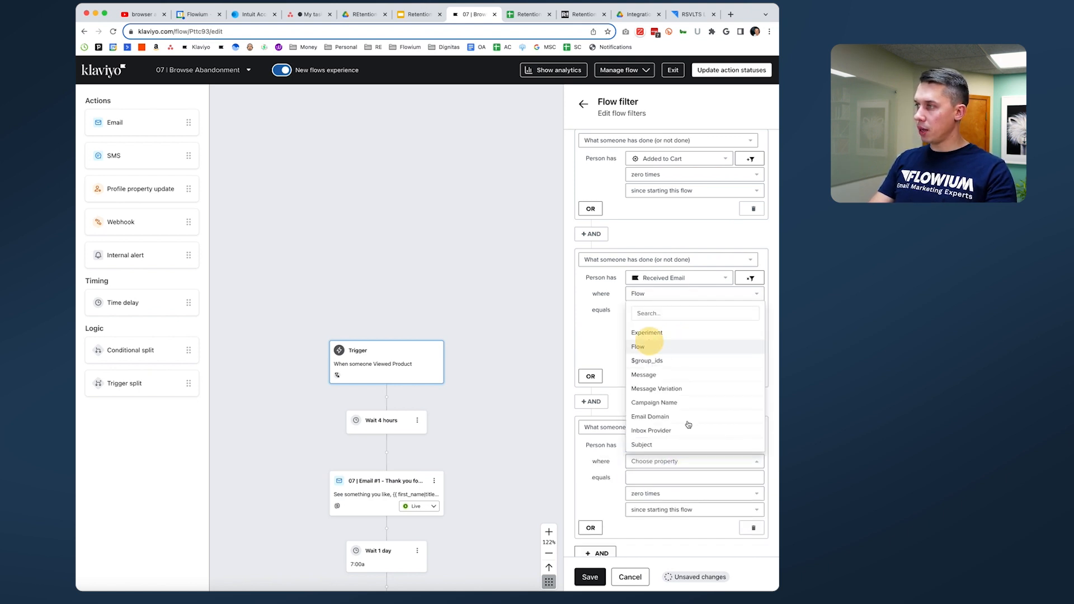
{"action": "left_click", "coordinate": [643, 347]}
{"action": "left_click", "coordinate": [674, 477]}
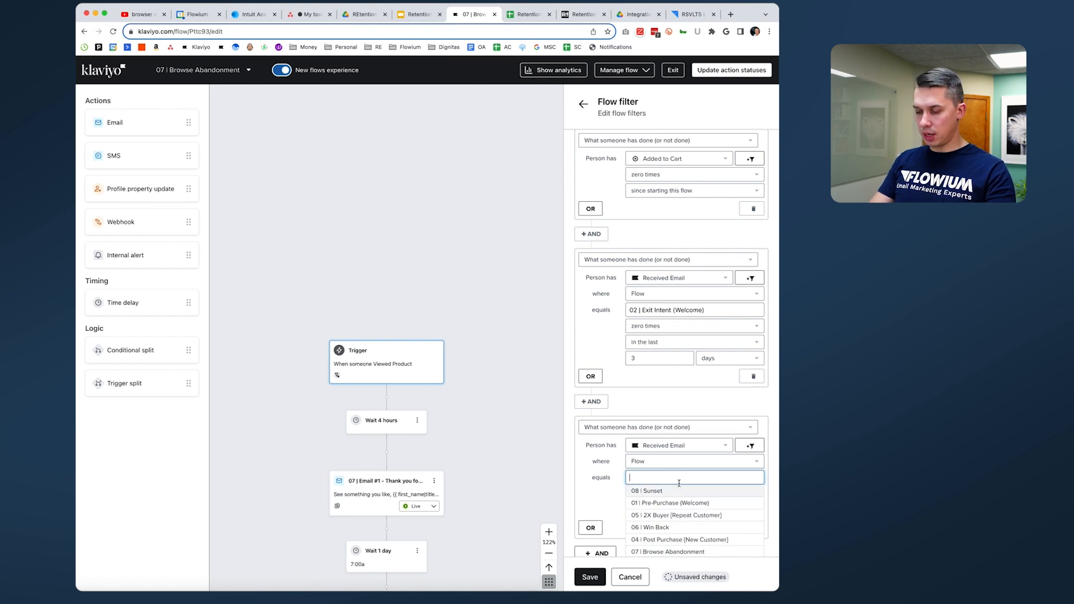
{"action": "type", "text": "rete"}
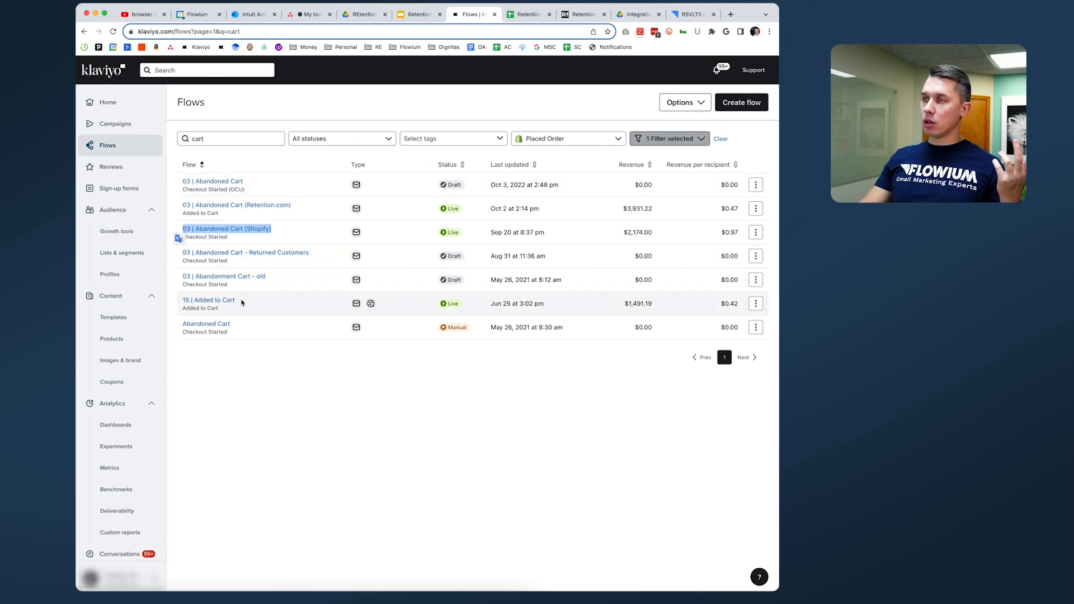
Create a new flow from scratch and name it Test \ Add to CArt.
{"action": "left_click_drag", "start_coordinate": [243, 302], "coordinate": [179, 298]}
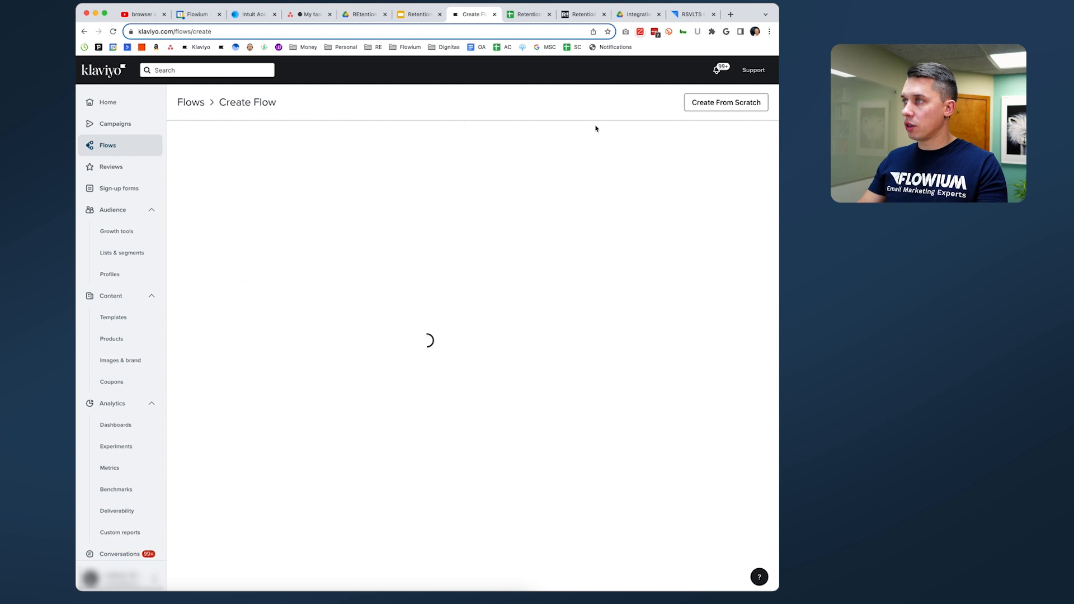
{"action": "left_click", "coordinate": [732, 105]}
{"action": "left_click", "coordinate": [359, 179]}
{"action": "type", "text": "Aad"}
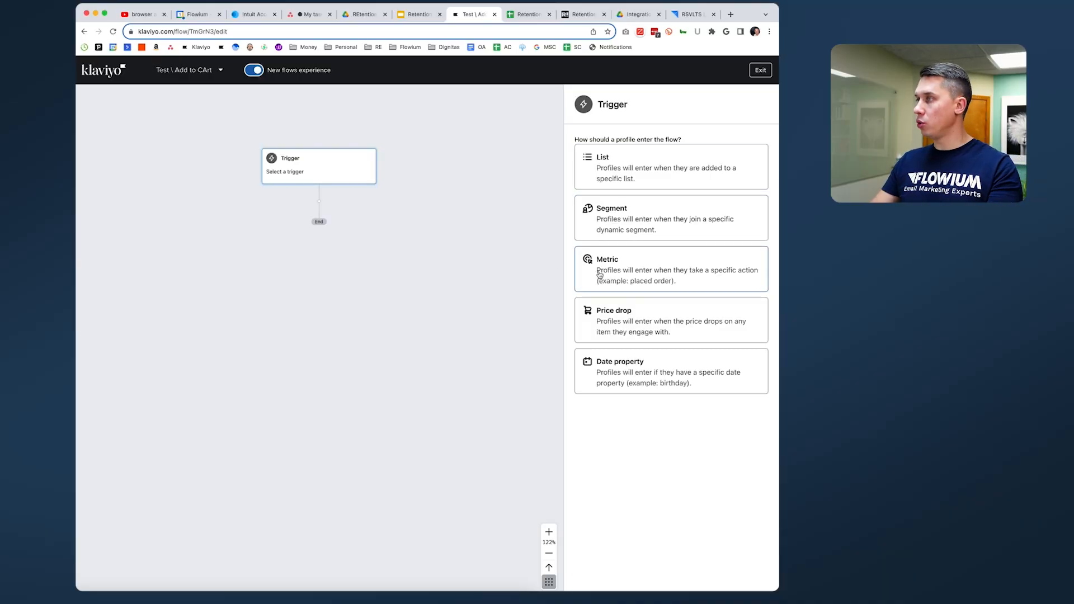
Set the flow's trigger to the Added to Cart metric.
{"action": "left_click", "coordinate": [628, 281]}
{"action": "left_click", "coordinate": [635, 157]}
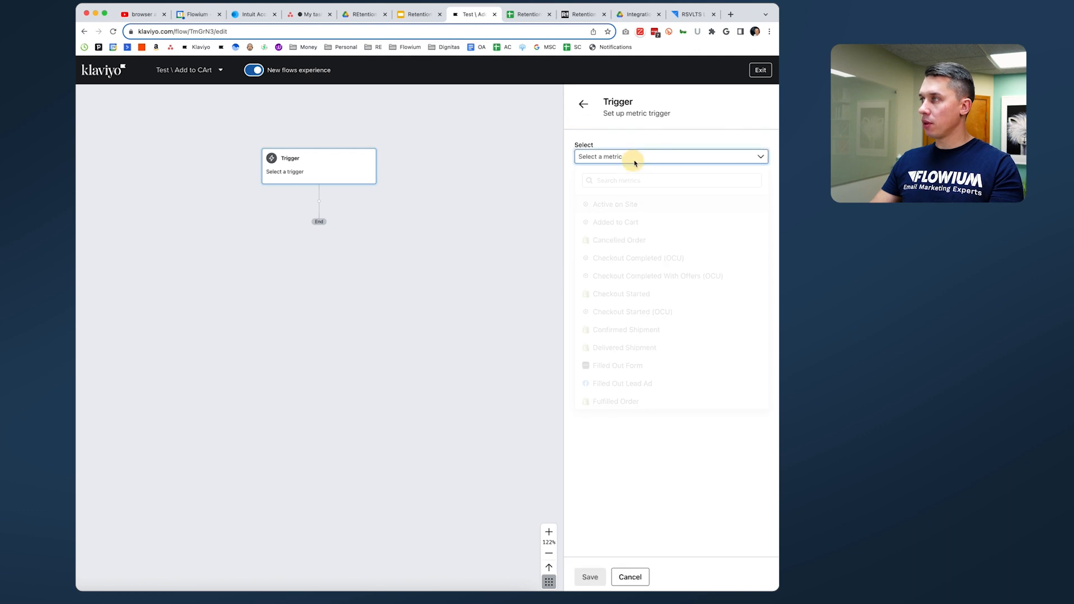
{"action": "type", "text": "add"}
{"action": "left_click", "coordinate": [629, 204]}
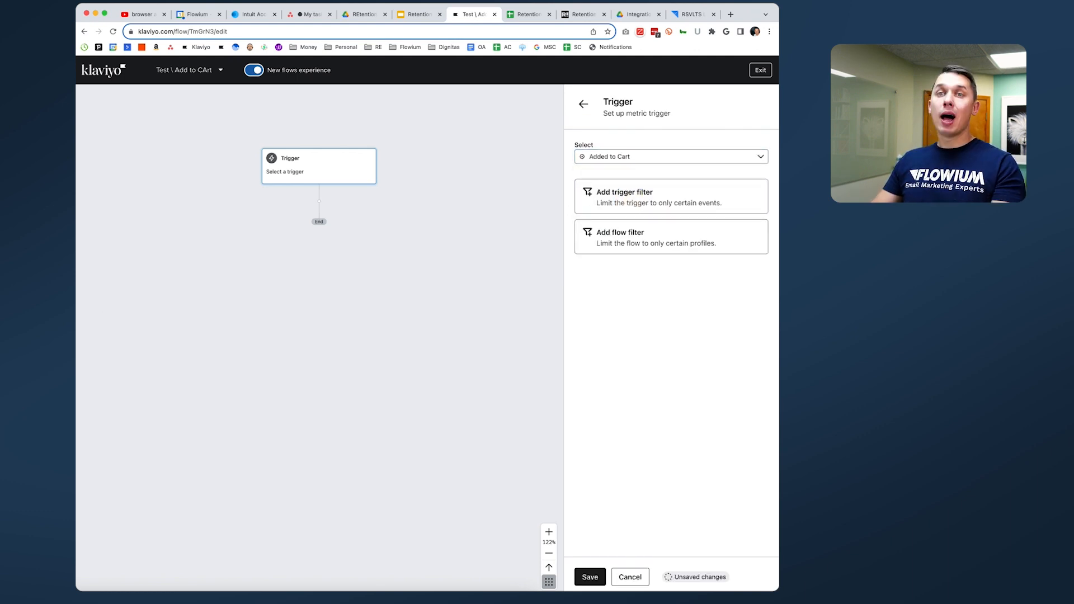
Add a trigger filter where the CartSource dimension equals GE, and save it.
{"action": "left_click", "coordinate": [661, 196]}
{"action": "left_click", "coordinate": [667, 167]}
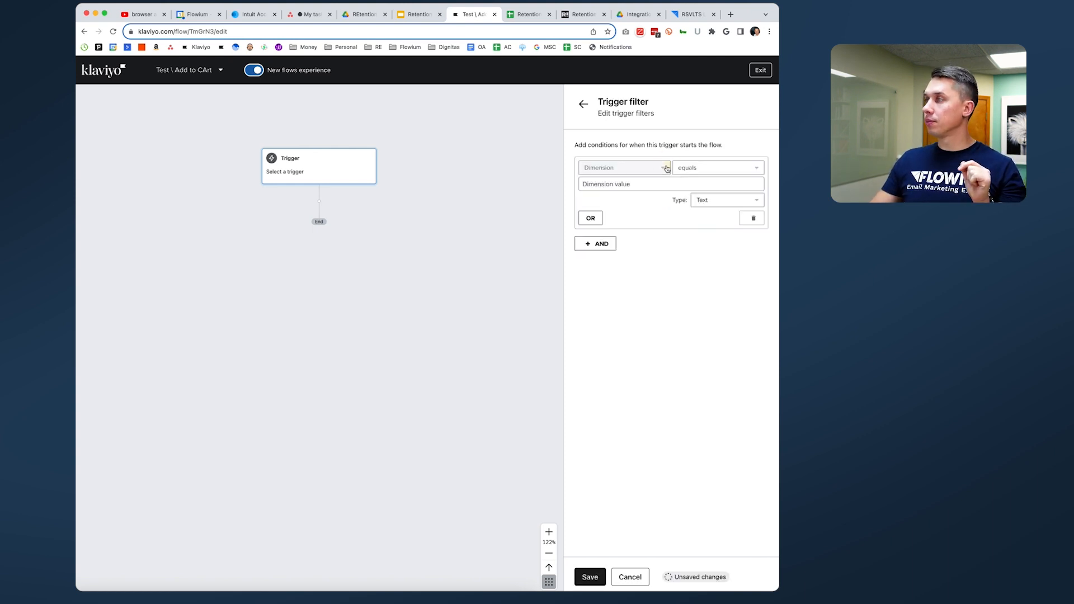
{"action": "left_click", "coordinate": [625, 170]}
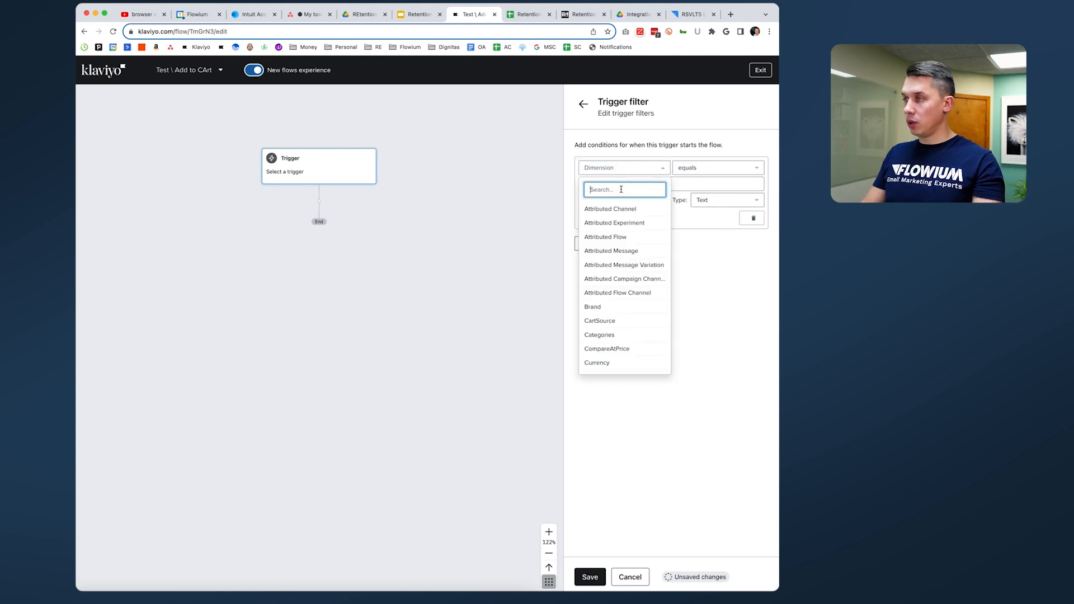
{"action": "type", "text": "cart"}
{"action": "left_click", "coordinate": [615, 208]}
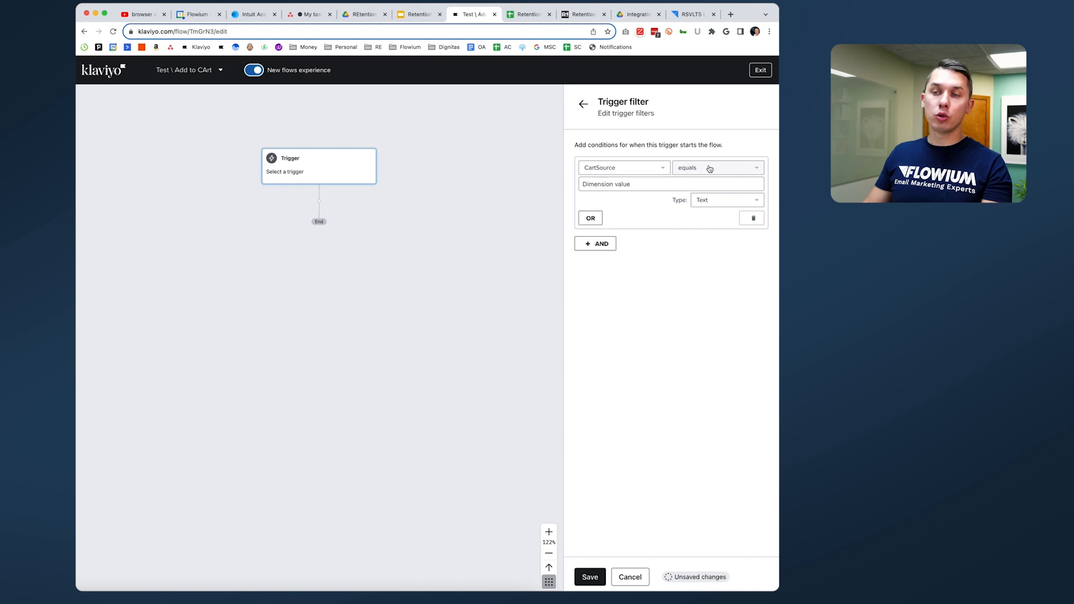
{"action": "left_click", "coordinate": [624, 186]}
{"action": "left_click", "coordinate": [592, 197]}
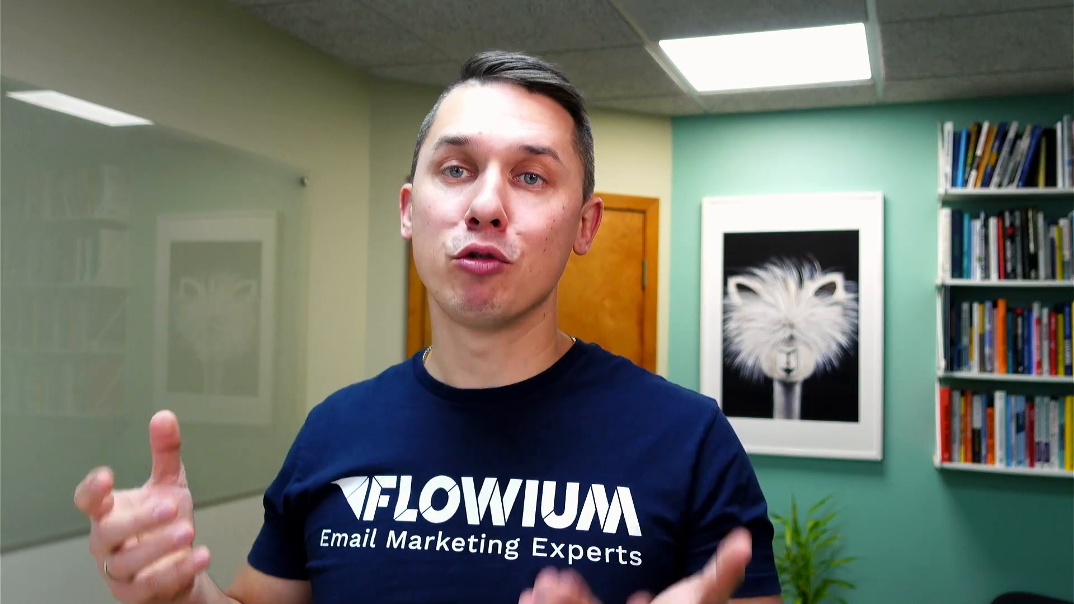
{"action": "left_click", "coordinate": [589, 577]}
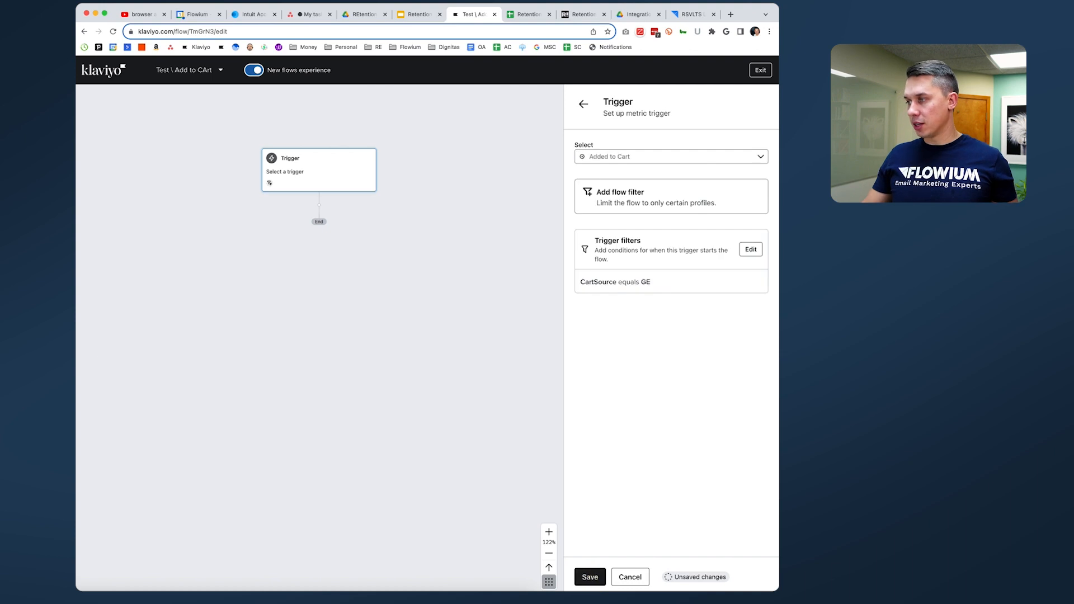
Add a flow filter for what someone has done (or not done), using the Shopify metric Checkout Started.
{"action": "left_click", "coordinate": [638, 199]}
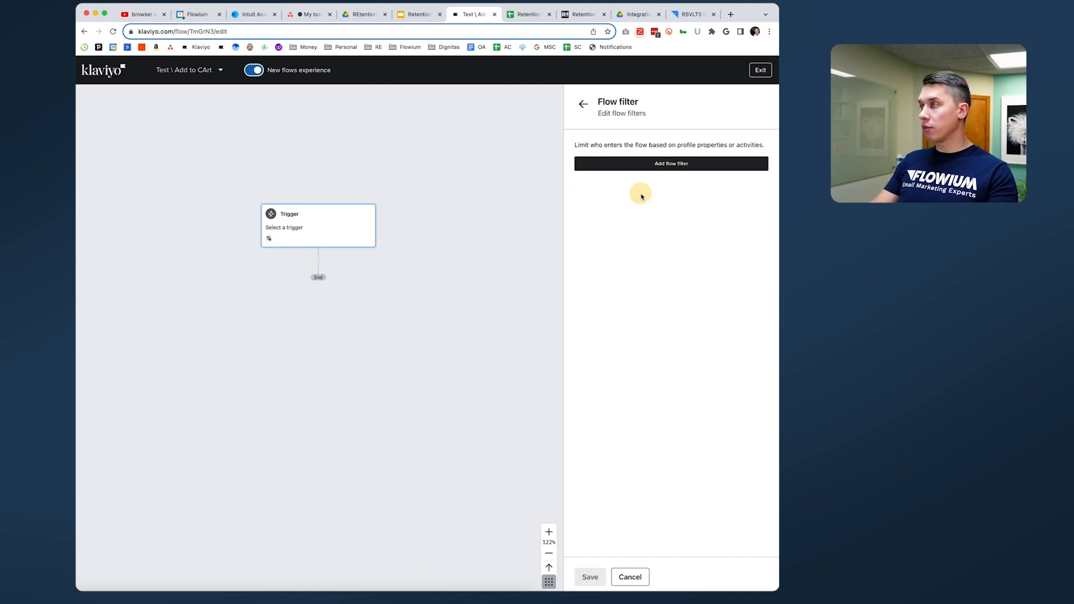
{"action": "left_click", "coordinate": [673, 163]}
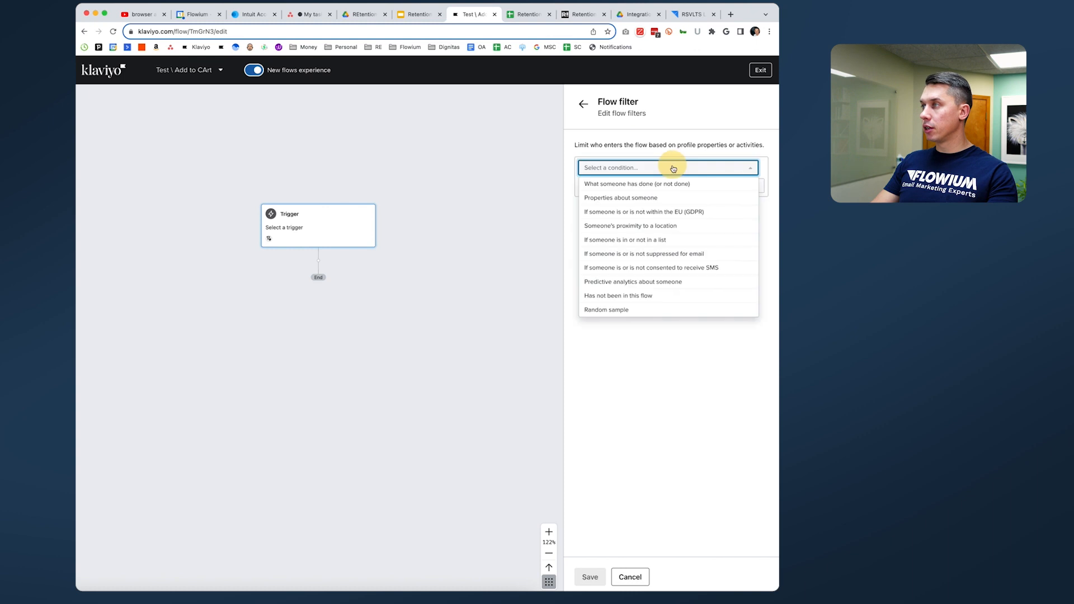
{"action": "left_click", "coordinate": [643, 184]}
{"action": "left_click", "coordinate": [643, 185]}
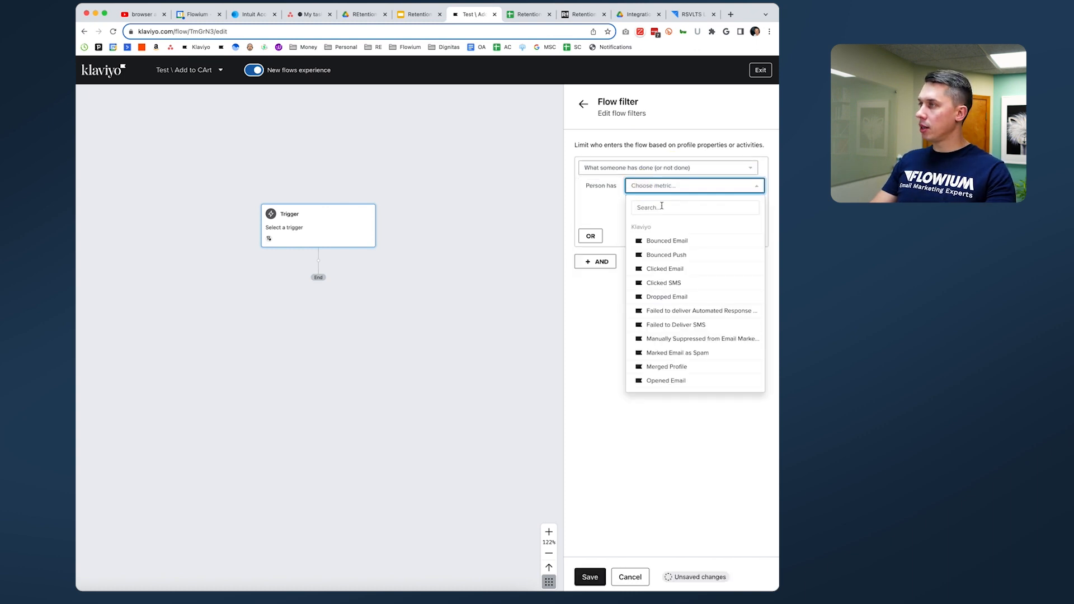
{"action": "type", "text": "start"}
{"action": "left_click", "coordinate": [675, 314]}
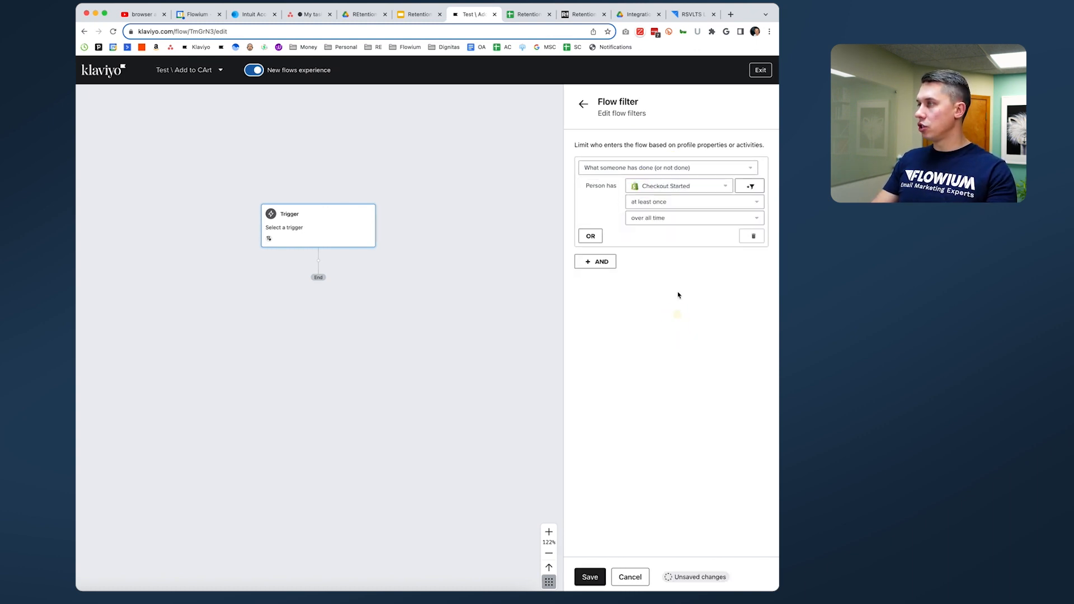
Set the Checkout Started condition to zero times since starting this flow.
{"action": "left_click", "coordinate": [670, 194]}
{"action": "left_click", "coordinate": [612, 199]}
{"action": "left_click", "coordinate": [680, 203]}
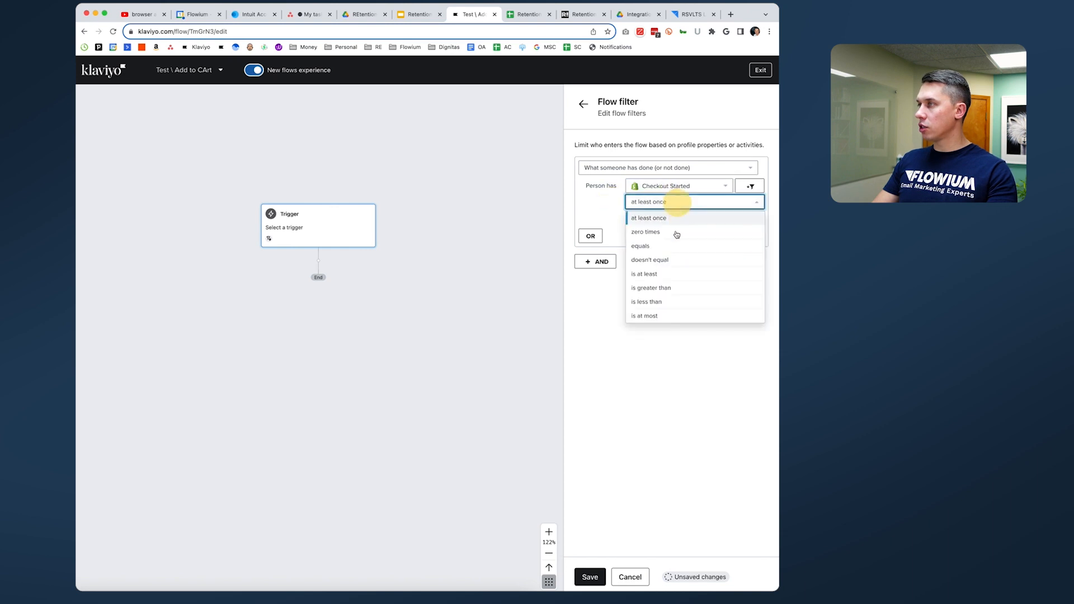
{"action": "left_click", "coordinate": [674, 233]}
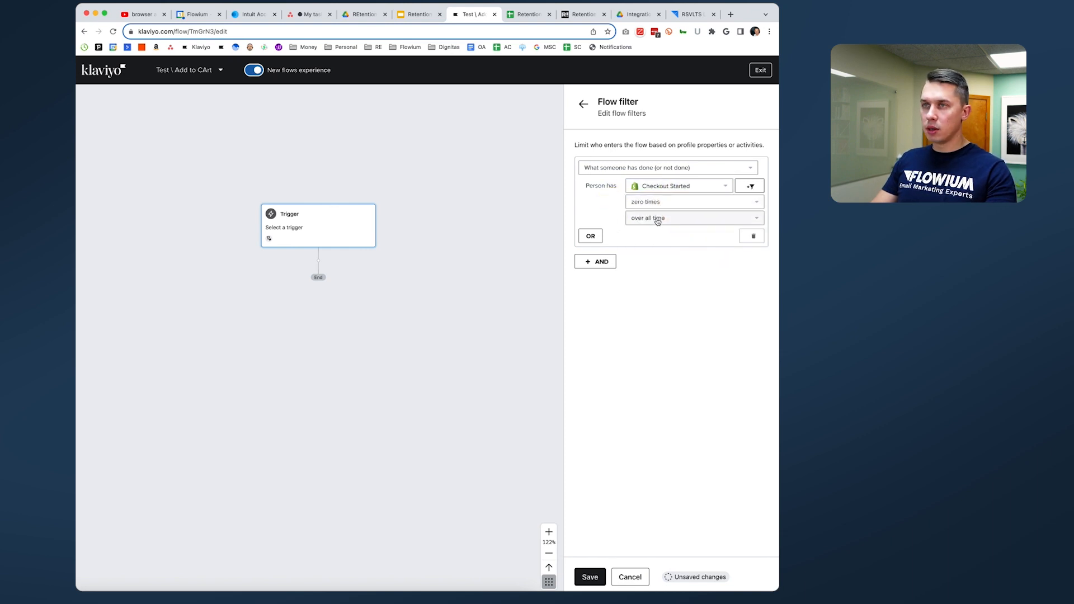
{"action": "left_click", "coordinate": [658, 220]}
{"action": "left_click", "coordinate": [683, 319]}
Add a second AND condition for what someone has done (or not done), using the Shopify metric Placed Order.
{"action": "left_click", "coordinate": [594, 261]}
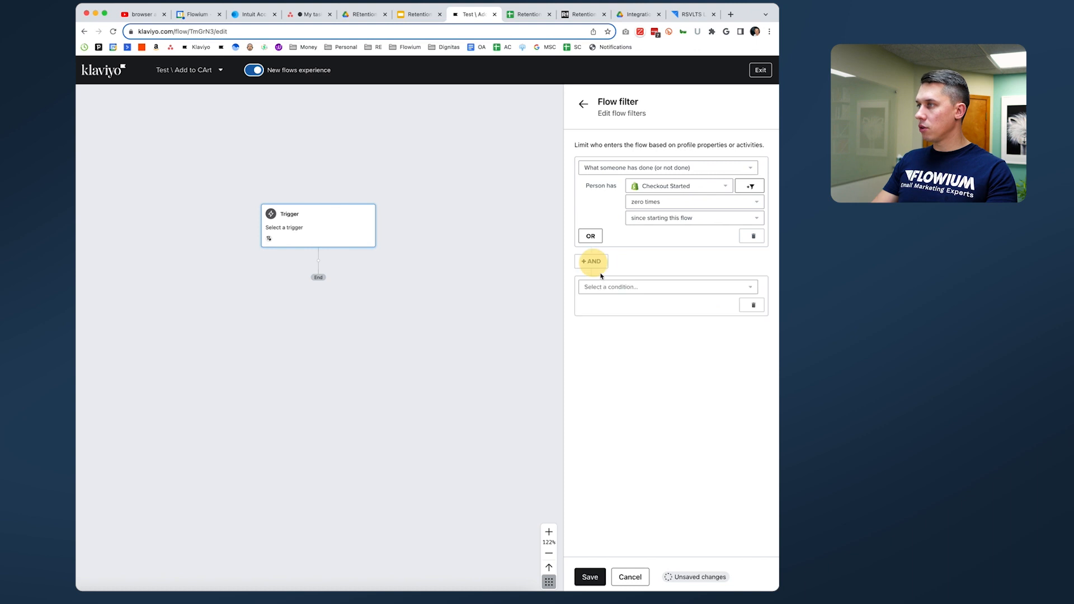
{"action": "left_click", "coordinate": [607, 288]}
{"action": "left_click", "coordinate": [616, 302]}
{"action": "left_click", "coordinate": [664, 307]}
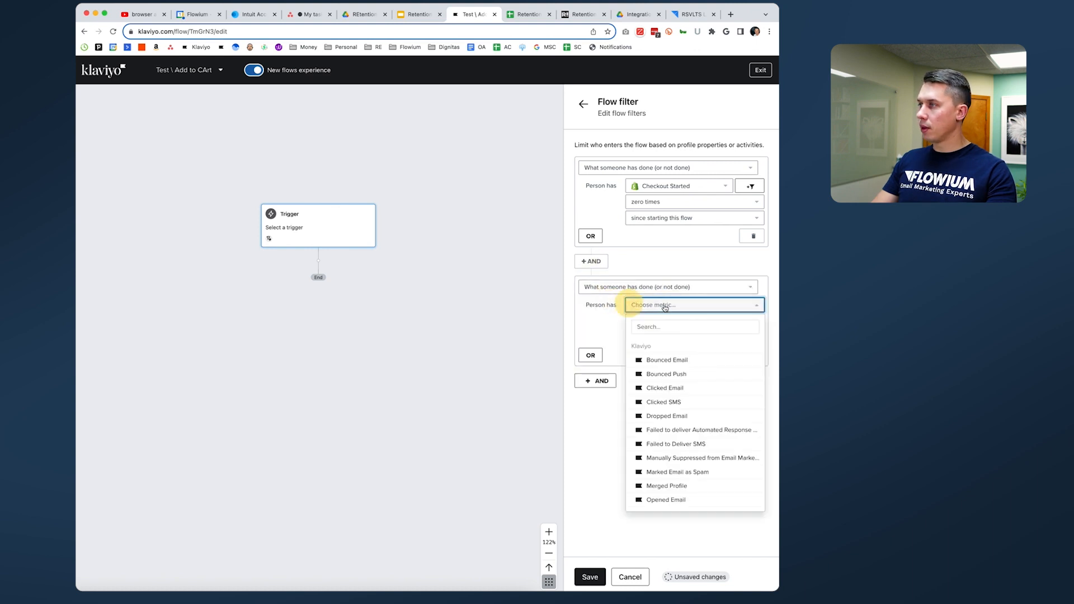
{"action": "left_click", "coordinate": [662, 326]}
{"action": "type", "text": "place"}
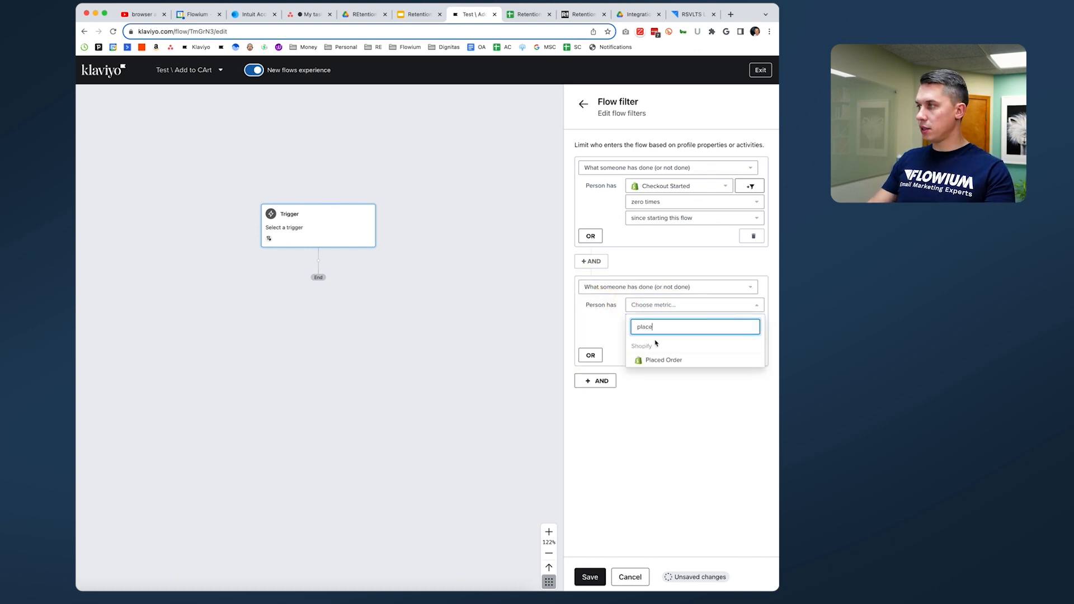
{"action": "left_click", "coordinate": [663, 360]}
Set the Placed Order condition to zero times since starting this flow.
{"action": "left_click", "coordinate": [671, 322]}
{"action": "left_click", "coordinate": [664, 353]}
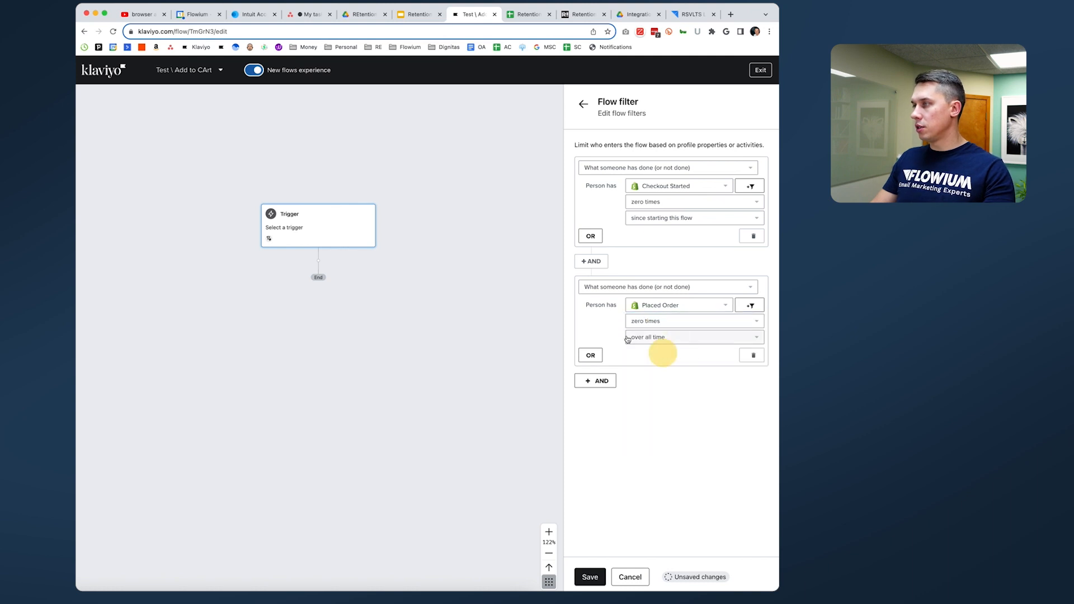
{"action": "left_click", "coordinate": [629, 338]}
{"action": "left_click", "coordinate": [690, 441]}
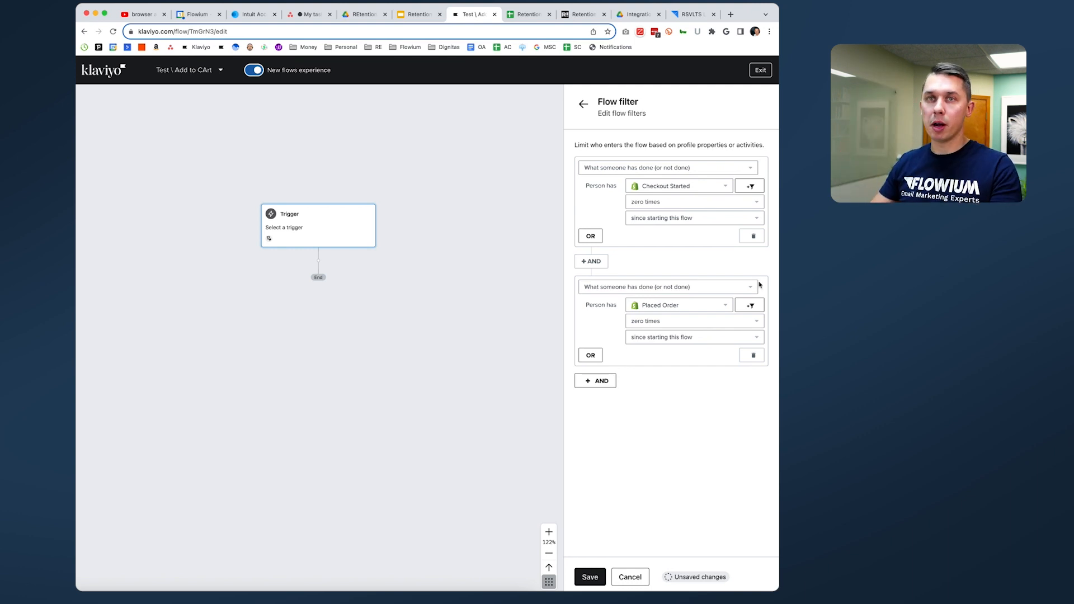
Add a third AND condition that skips anyone who has been in this flow in the last 7 days.
{"action": "left_click", "coordinate": [595, 381]}
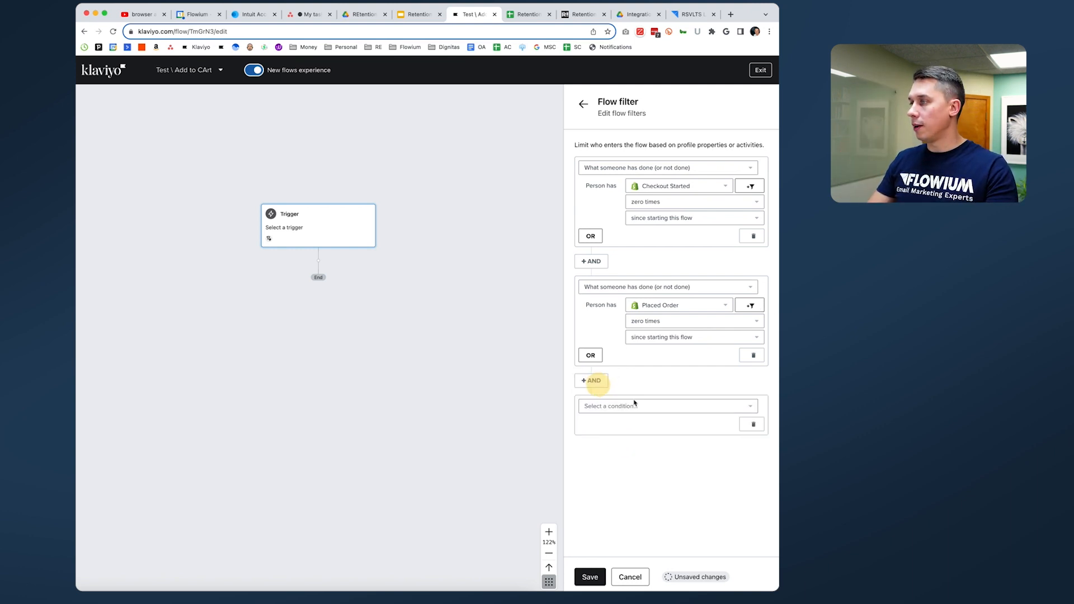
{"action": "left_click", "coordinate": [636, 407]}
{"action": "left_click", "coordinate": [652, 536]}
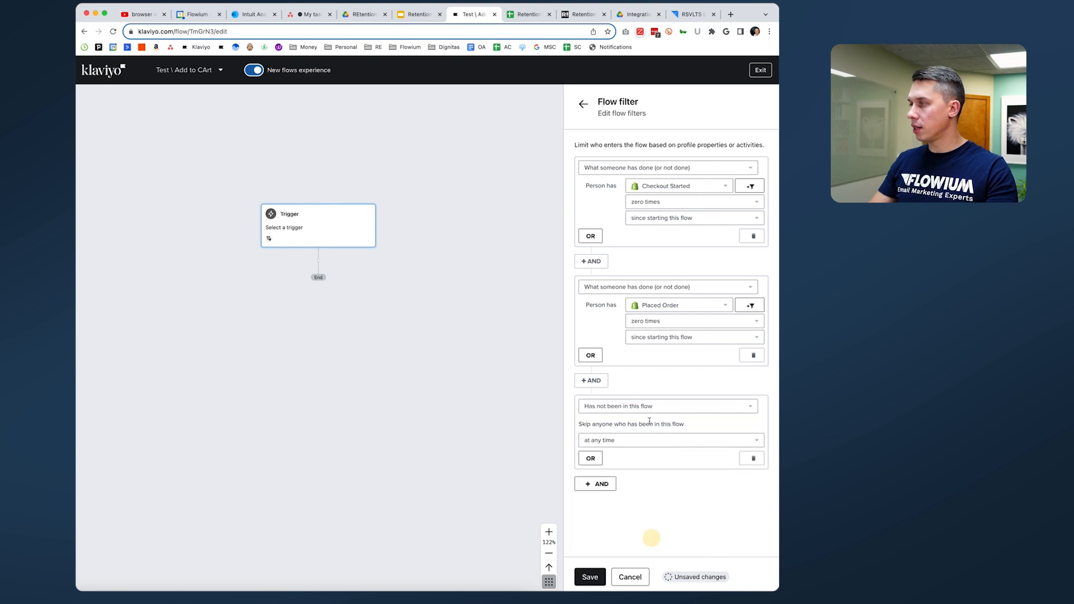
{"action": "left_click", "coordinate": [647, 442]}
{"action": "left_click", "coordinate": [623, 471]}
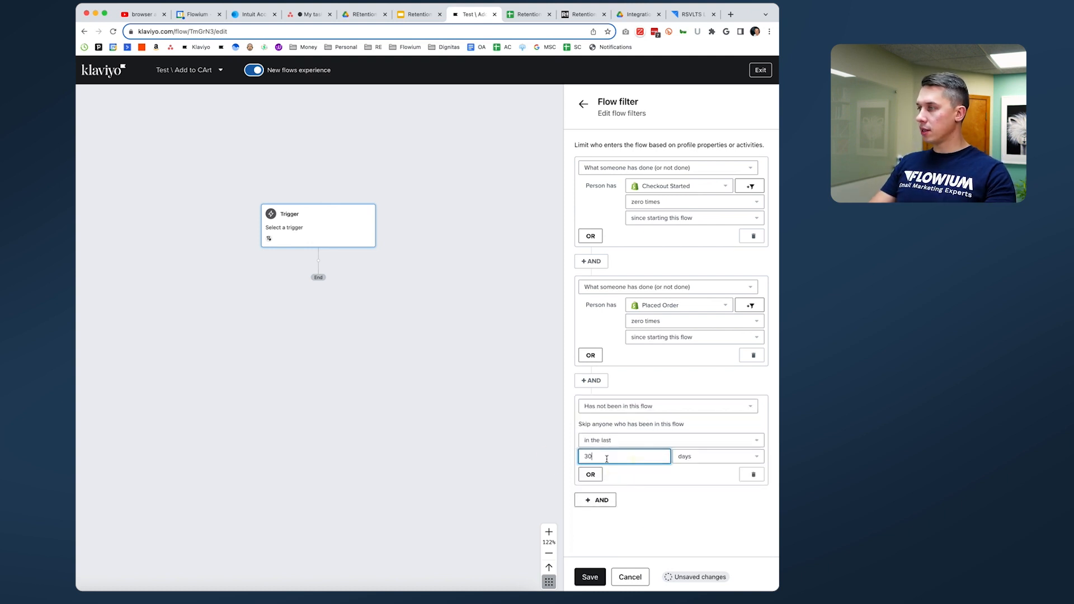
{"action": "type", "text": "7"}
{"action": "left_click", "coordinate": [679, 493]}
Add a fourth AND condition for what someone has done (or not done), using the Klaviyo metric Received Email.
{"action": "left_click", "coordinate": [593, 498]}
{"action": "scroll", "coordinate": [653, 518], "scroll_direction": "down", "scroll_amount": 1}
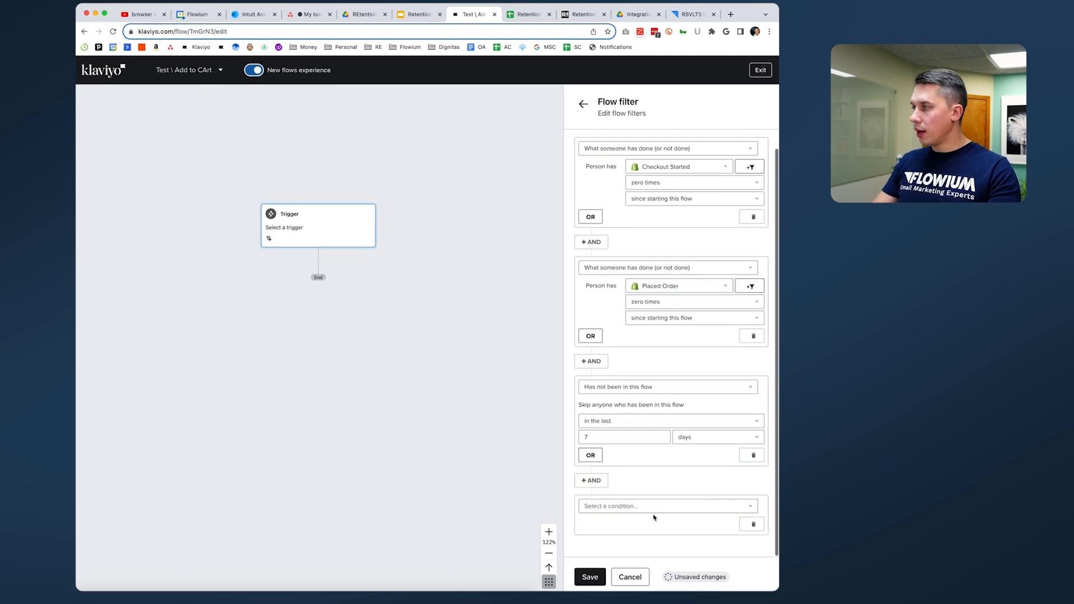
{"action": "left_click", "coordinate": [651, 507]}
{"action": "left_click", "coordinate": [644, 367]}
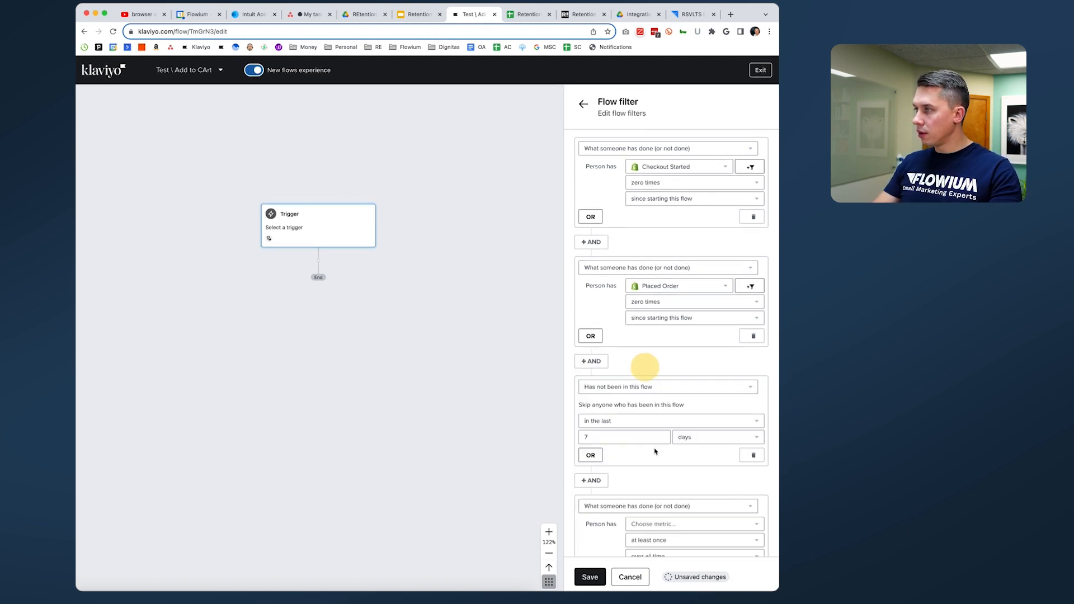
{"action": "left_click", "coordinate": [659, 507]}
{"action": "left_click", "coordinate": [634, 367]}
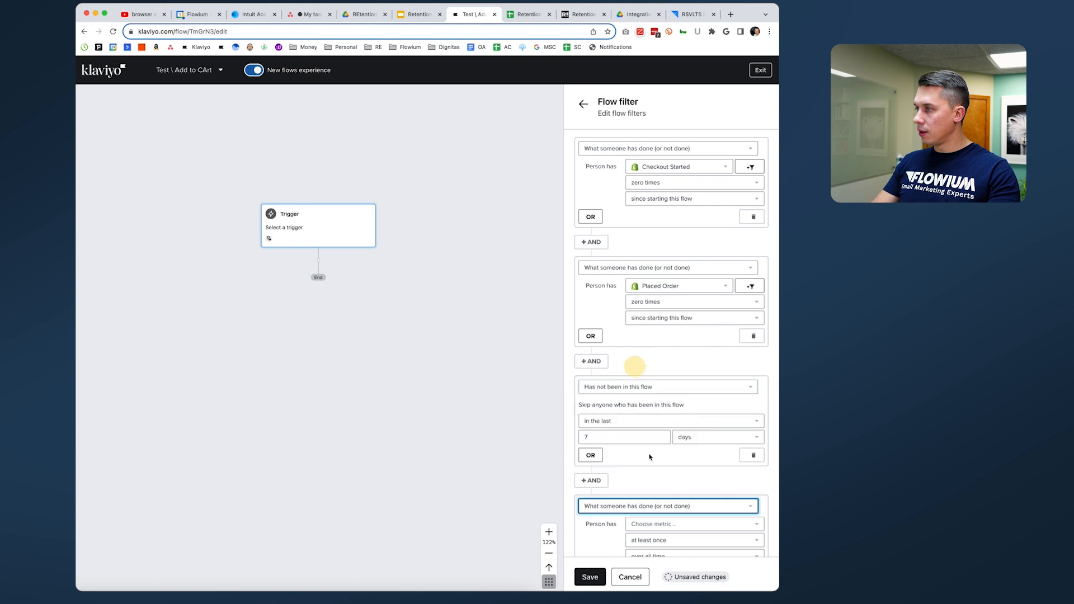
{"action": "left_click", "coordinate": [660, 524]}
{"action": "left_click", "coordinate": [670, 328]}
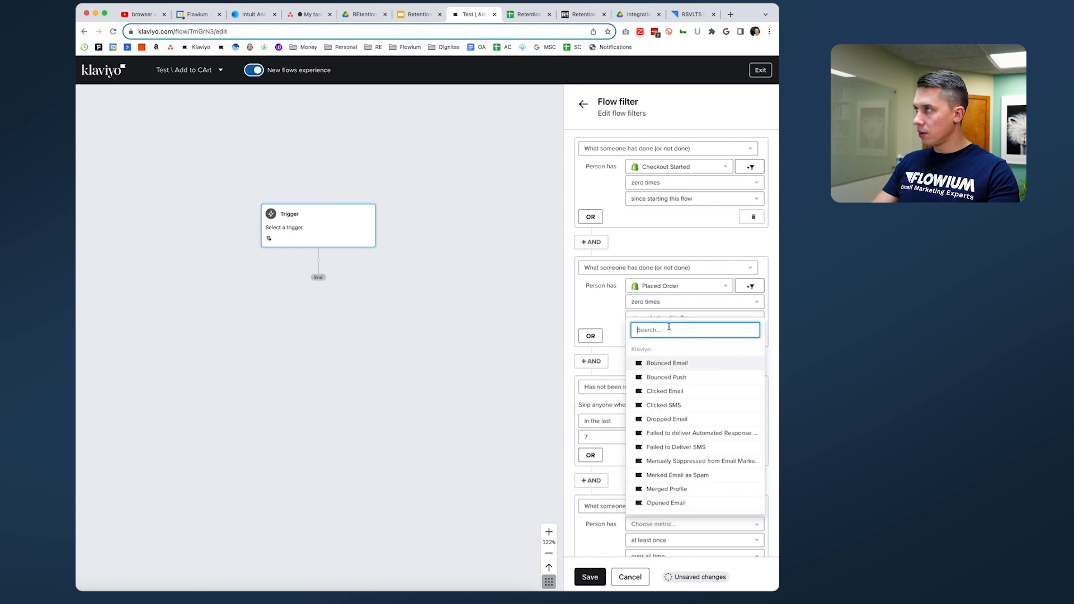
{"action": "type", "text": "rece"}
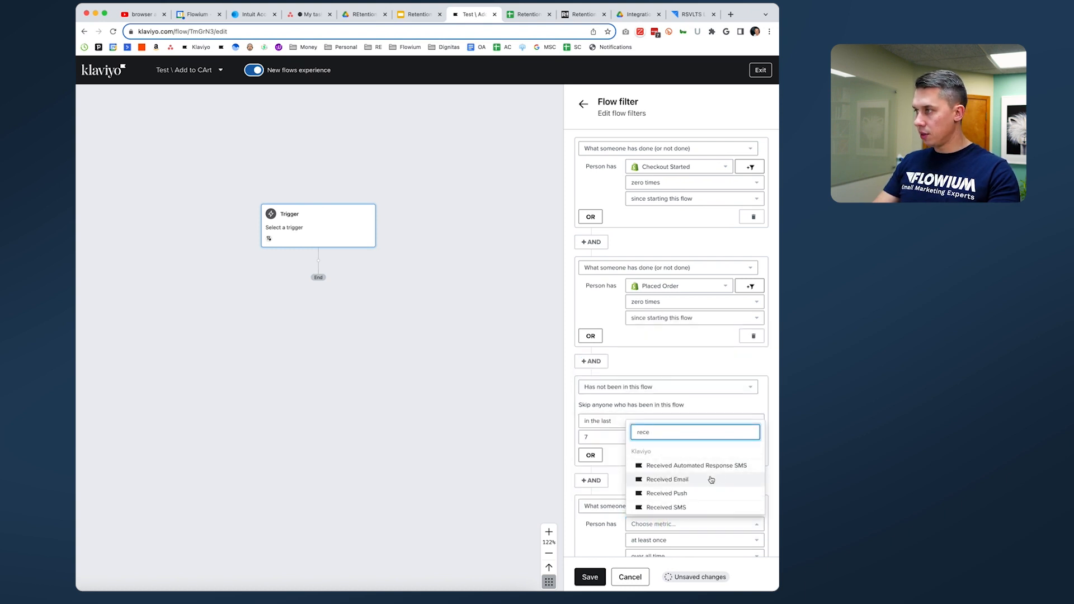
{"action": "left_click", "coordinate": [710, 476]}
Set the Received Email condition to zero times in the last 7 days.
{"action": "scroll", "coordinate": [659, 486], "scroll_direction": "down", "scroll_amount": 3}
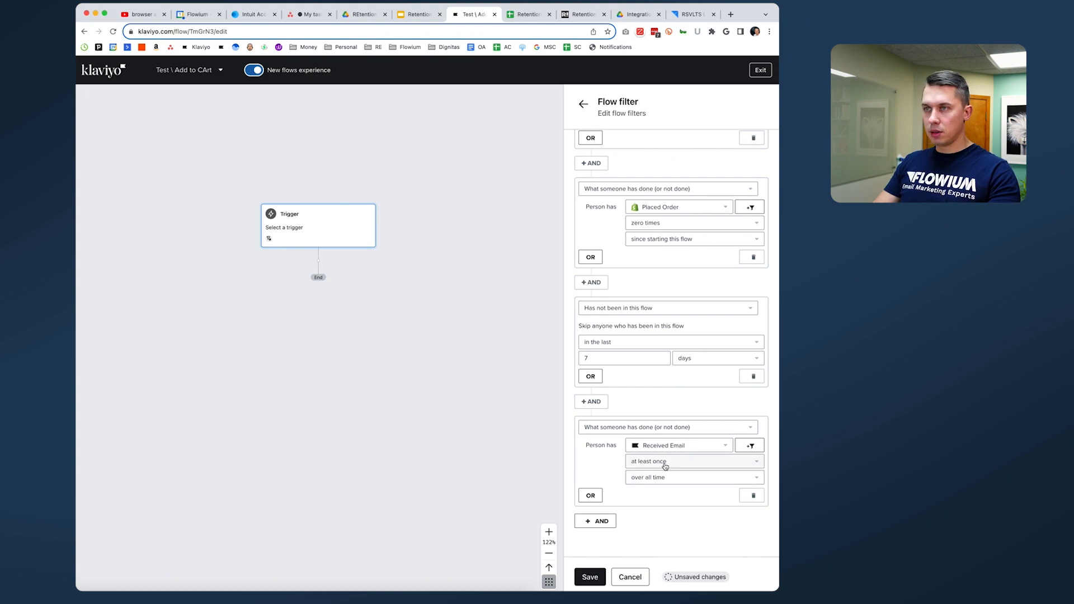
{"action": "left_click", "coordinate": [666, 467]}
{"action": "left_click", "coordinate": [678, 359]}
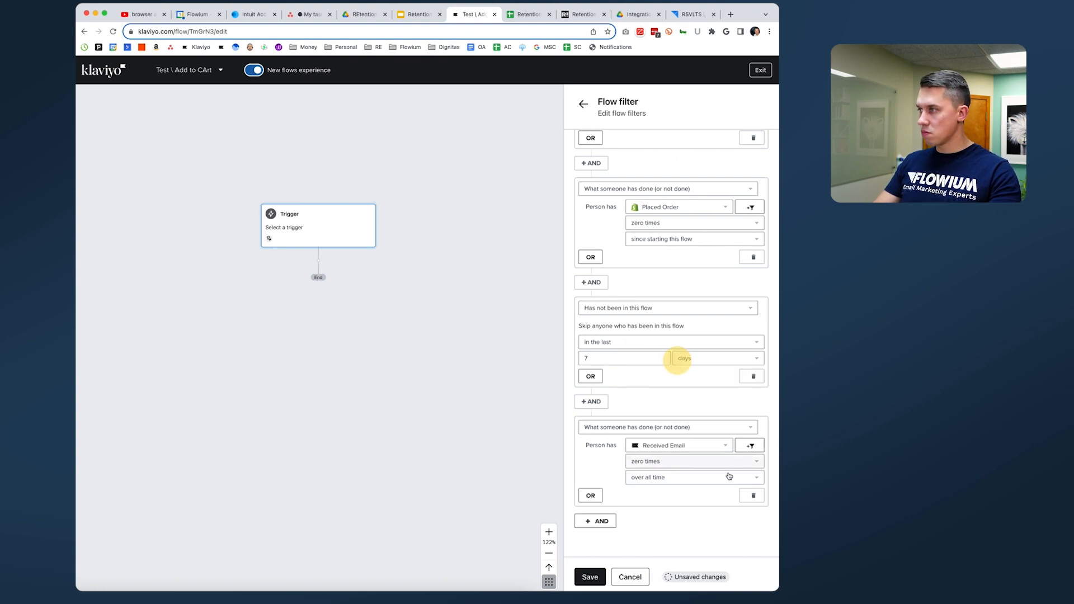
{"action": "left_click", "coordinate": [729, 476]}
{"action": "left_click", "coordinate": [580, 469]}
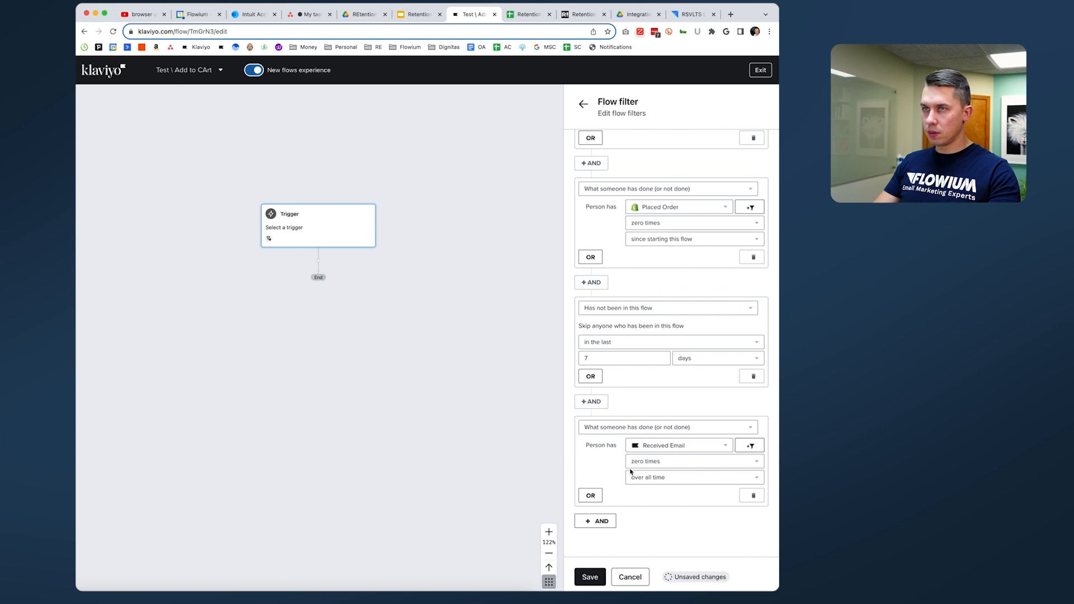
{"action": "left_click", "coordinate": [677, 478]}
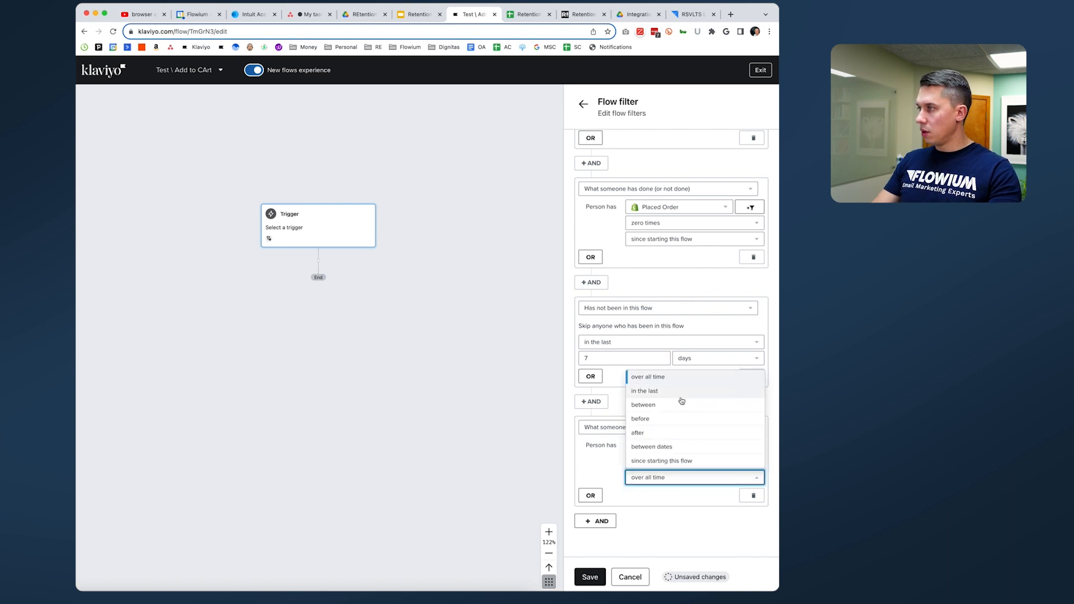
{"action": "left_click", "coordinate": [681, 397]}
{"action": "left_click", "coordinate": [680, 497]}
{"action": "type", "text": "30"}
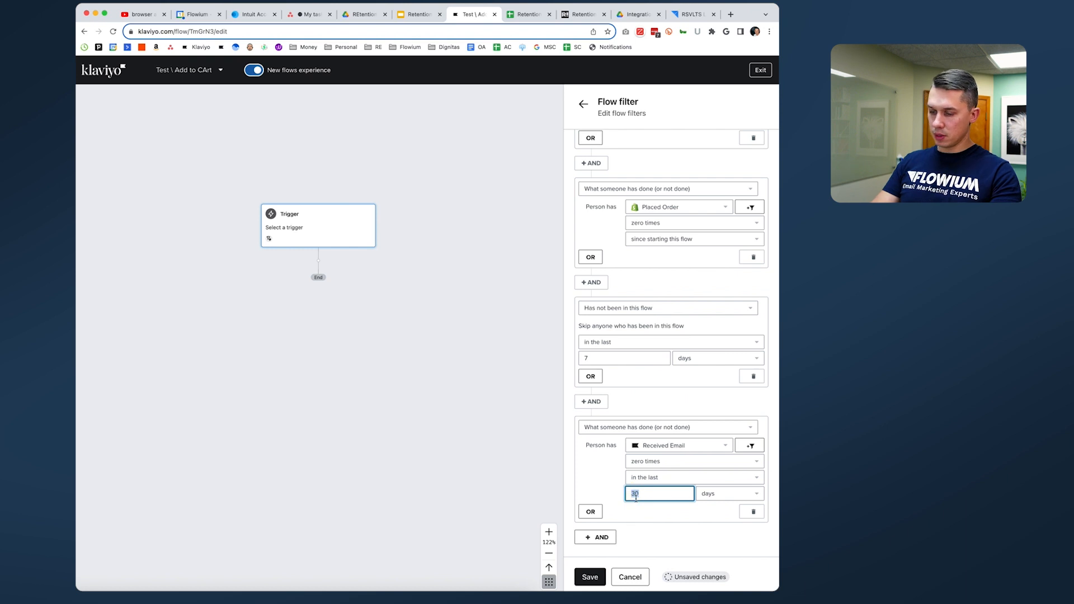
Restrict the Received Email condition to emails where Flow equals 15 | Added to Cart.
{"action": "left_click", "coordinate": [752, 446]}
{"action": "left_click", "coordinate": [703, 461]}
{"action": "left_click", "coordinate": [671, 351]}
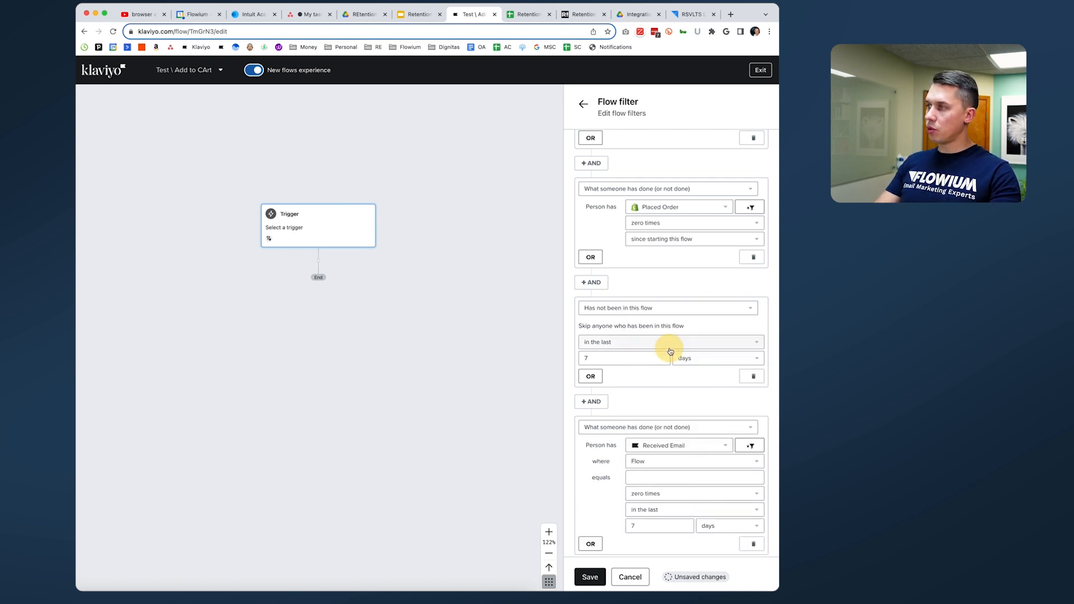
{"action": "scroll", "coordinate": [677, 473], "scroll_direction": "down", "scroll_amount": 1}
{"action": "left_click", "coordinate": [672, 430]}
{"action": "type", "text": "ad"}
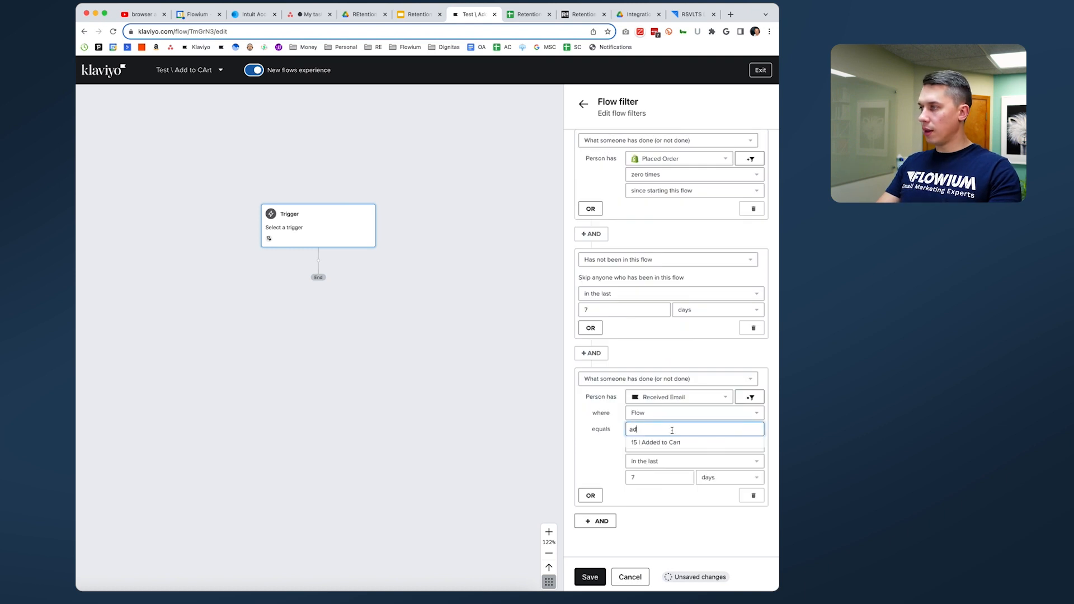
{"action": "type", "text": "d"}
{"action": "left_click", "coordinate": [673, 443]}
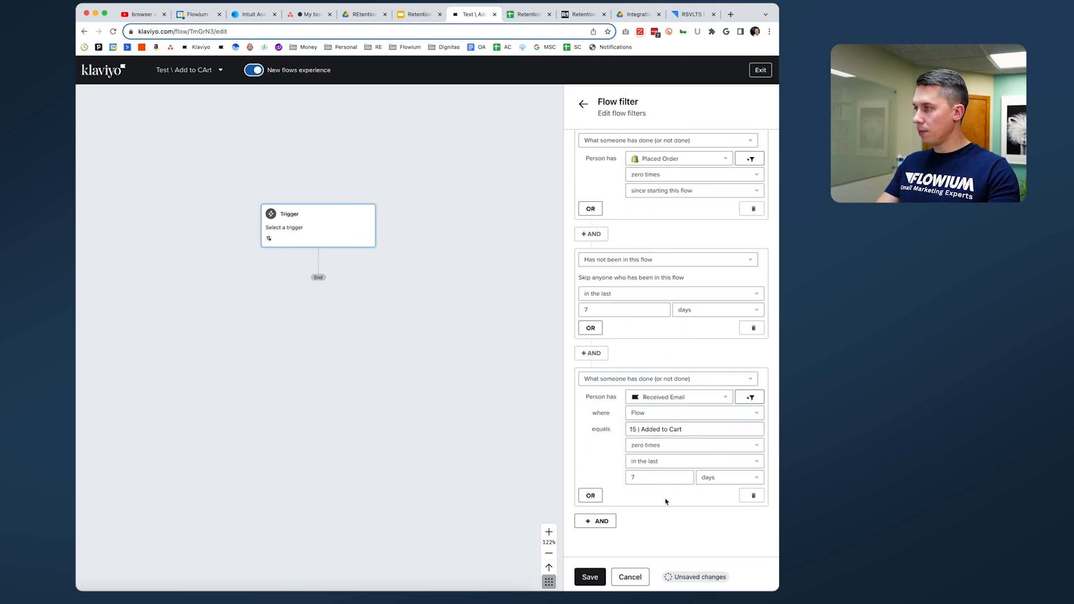
Add a fifth AND condition for what someone has done (or not done), using the Shopify metric Placed Order.
{"action": "left_click", "coordinate": [595, 521]}
{"action": "left_click", "coordinate": [644, 506]}
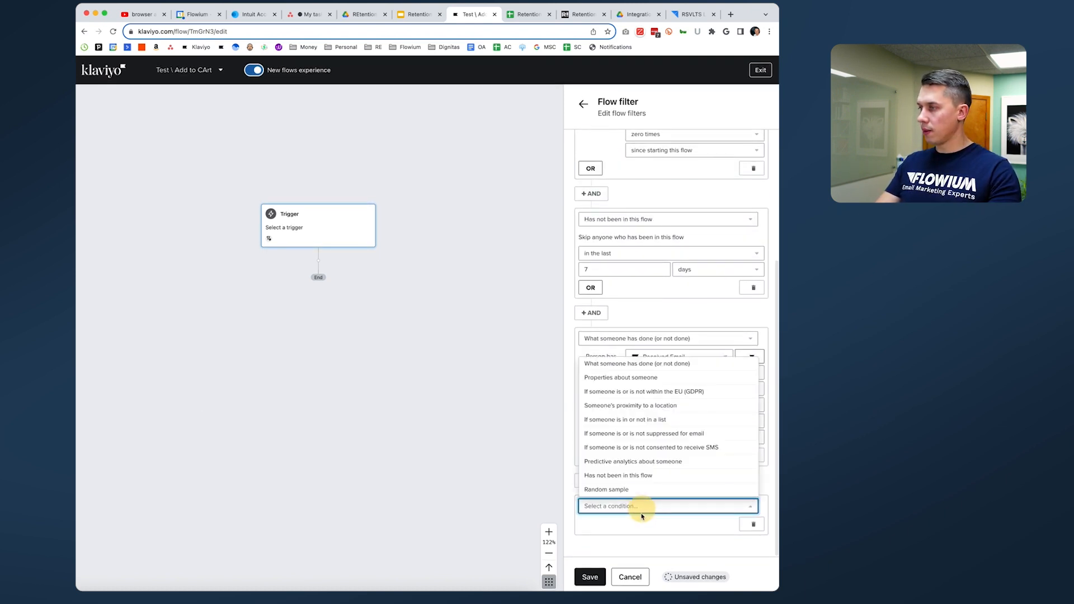
{"action": "left_click", "coordinate": [658, 358]}
{"action": "left_click", "coordinate": [660, 507]}
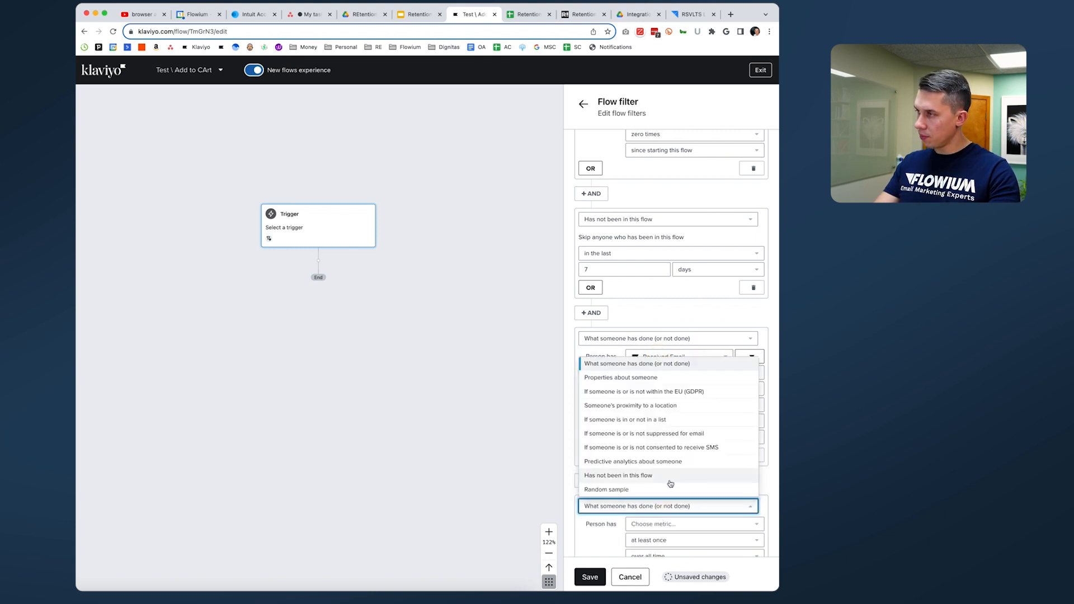
{"action": "left_click", "coordinate": [542, 403]}
{"action": "scroll", "coordinate": [643, 470], "scroll_direction": "down", "scroll_amount": 2}
{"action": "left_click", "coordinate": [650, 454]}
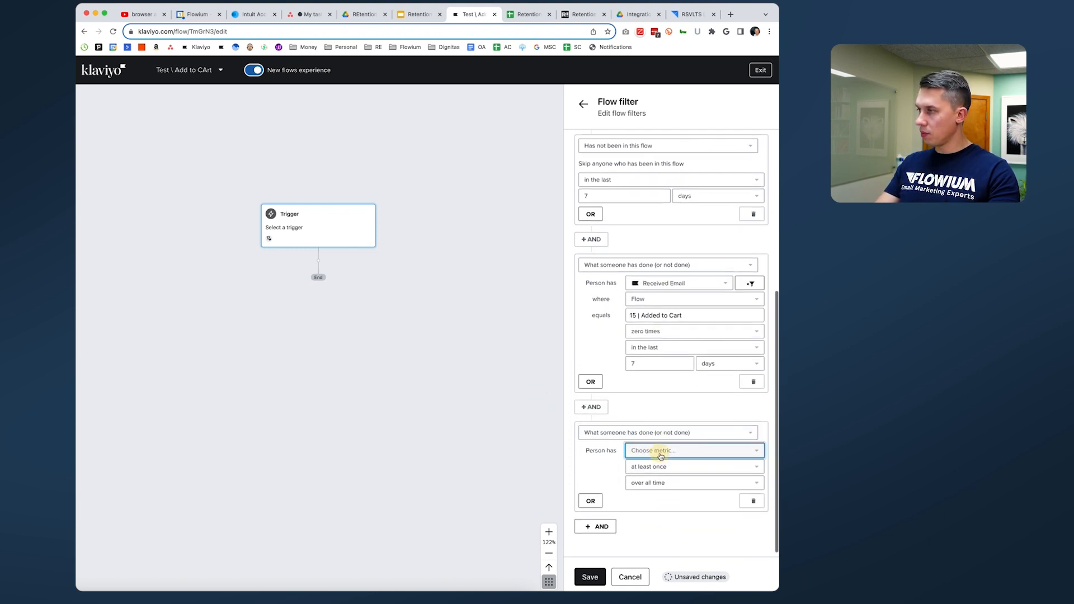
{"action": "left_click", "coordinate": [683, 257]}
{"action": "type", "text": "place"}
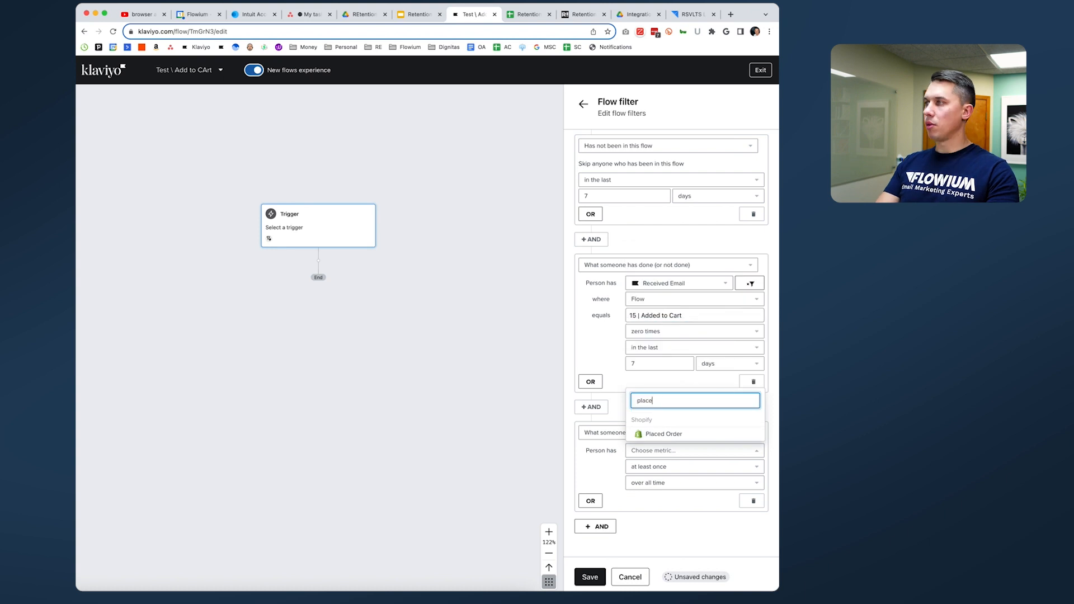
{"action": "left_click", "coordinate": [707, 434]}
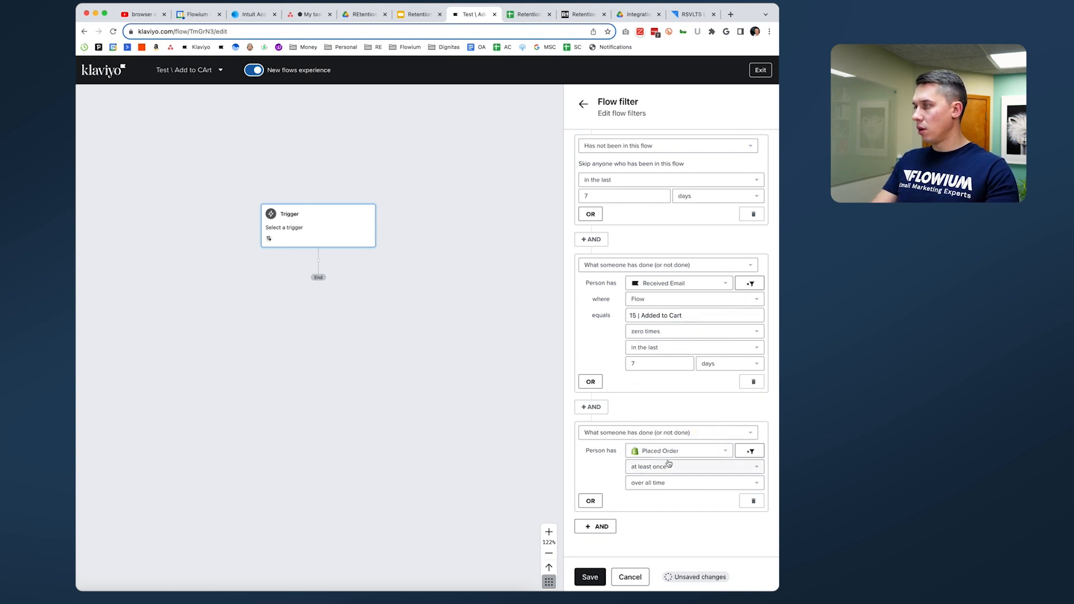
Set the last Placed Order condition to zero times in the last 1 days and save the flow filters.
{"action": "left_click", "coordinate": [669, 465]}
{"action": "left_click", "coordinate": [661, 367]}
{"action": "left_click", "coordinate": [688, 482]}
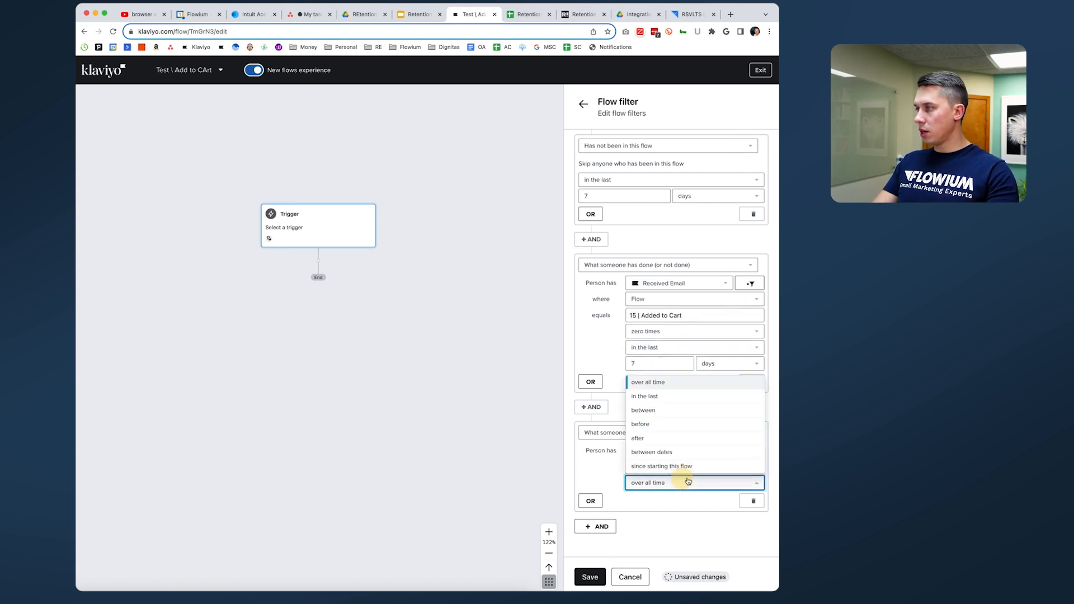
{"action": "left_click", "coordinate": [660, 396]}
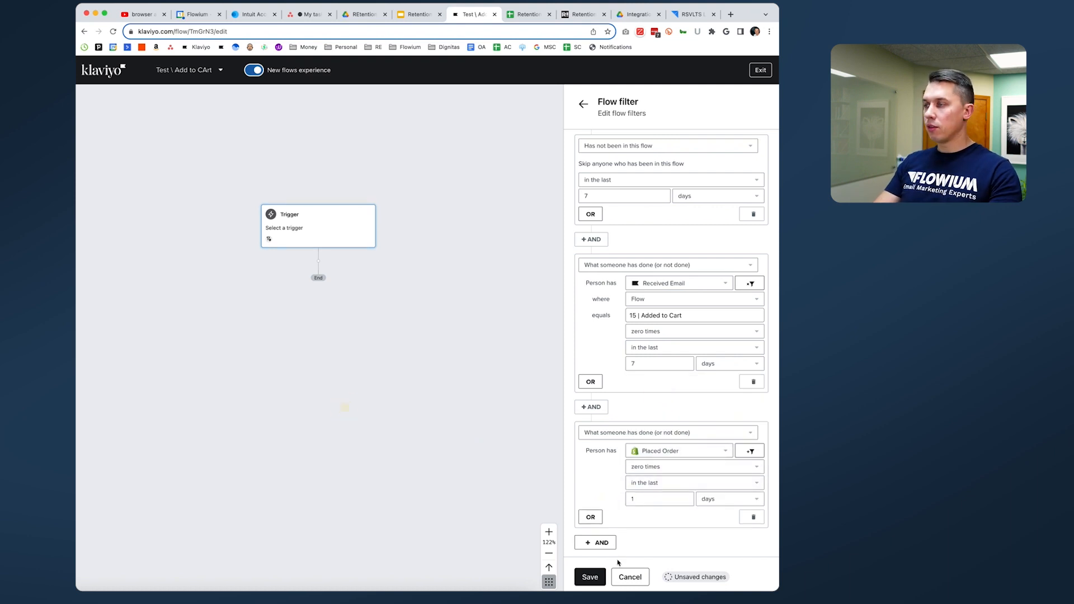
{"action": "left_click", "coordinate": [592, 577]}
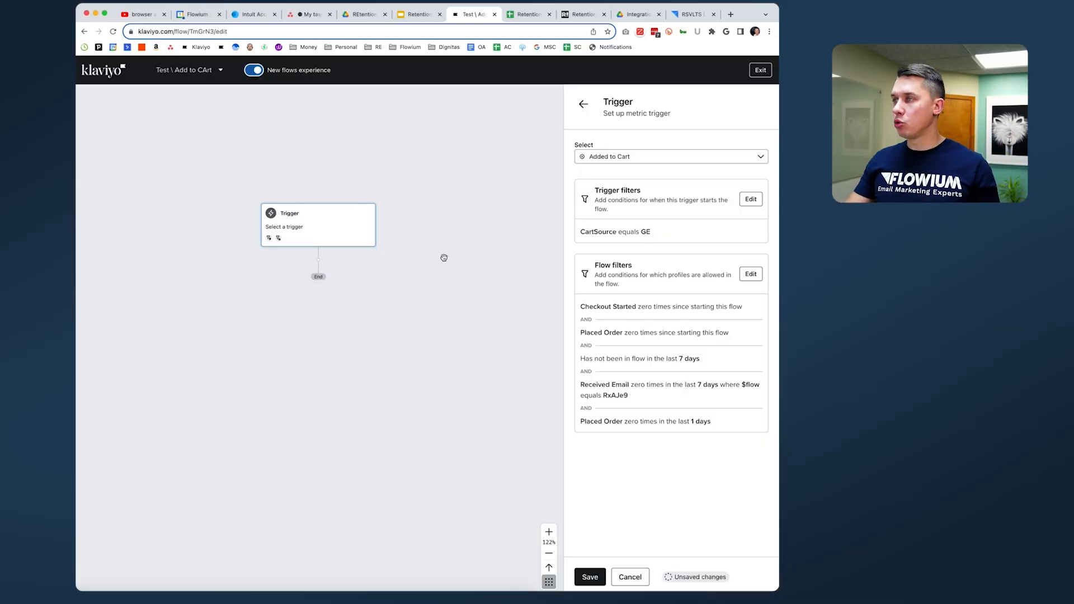
Save the Added to Cart trigger and place a time delay of 30 minutes directly after it.
{"action": "left_click", "coordinate": [591, 577]}
{"action": "left_click_drag", "start_coordinate": [132, 301], "coordinate": [426, 263]}
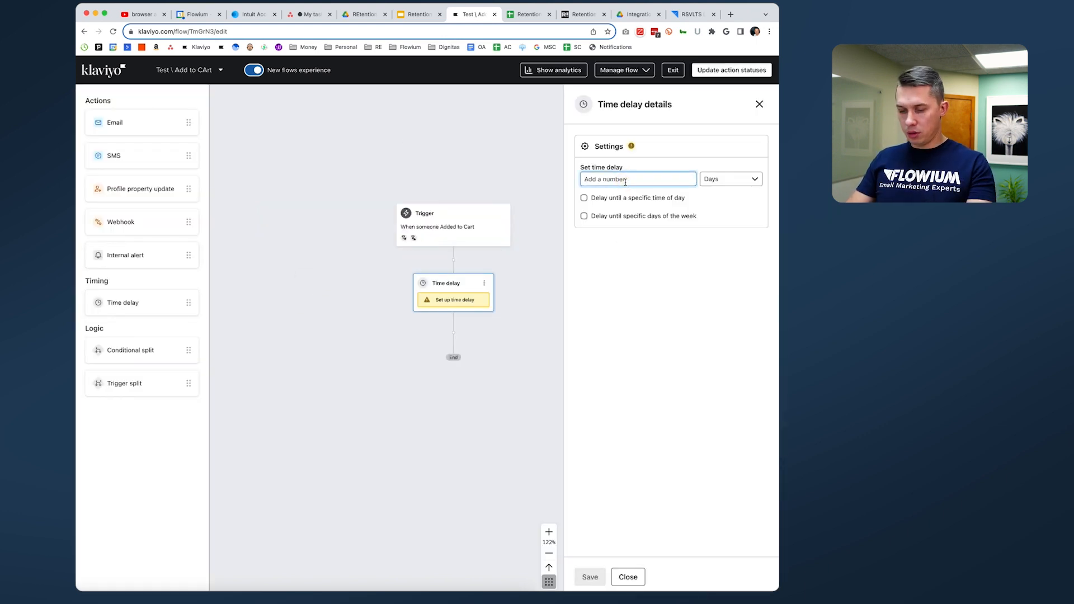
{"action": "left_click", "coordinate": [731, 180]}
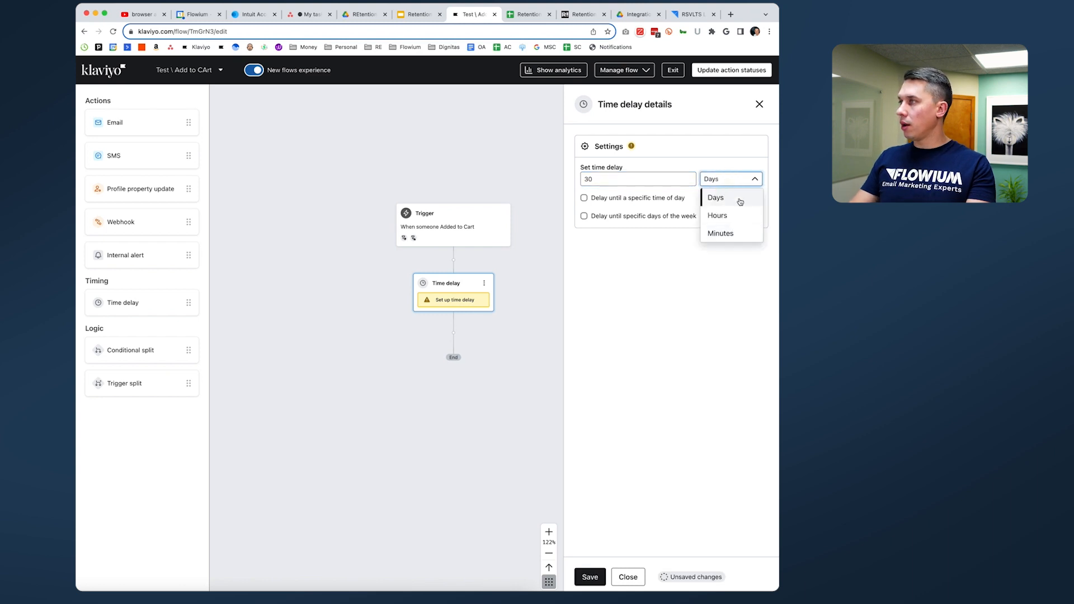
{"action": "left_click", "coordinate": [721, 233]}
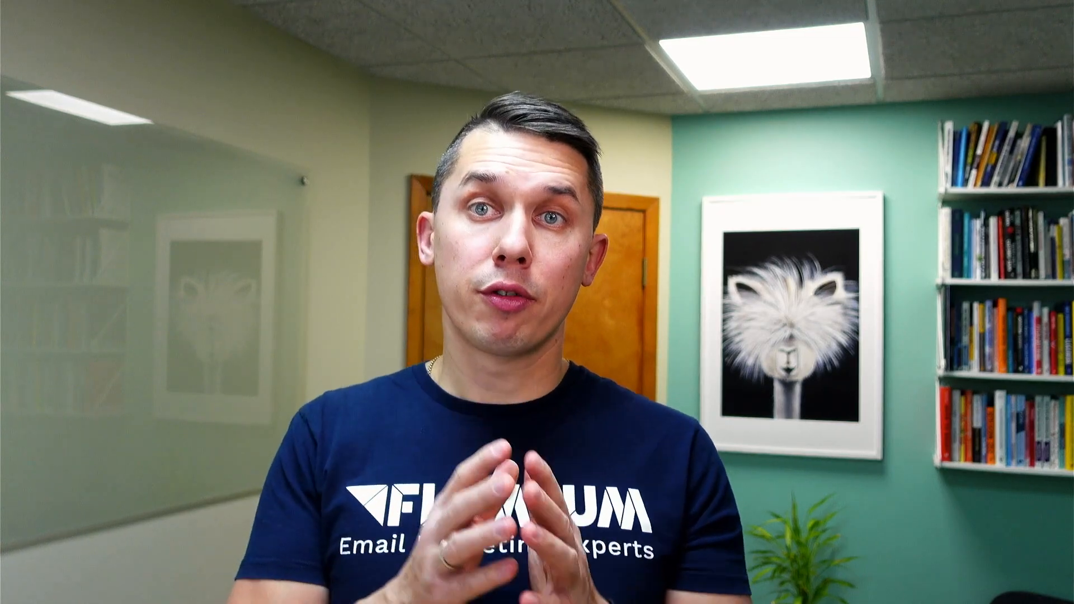